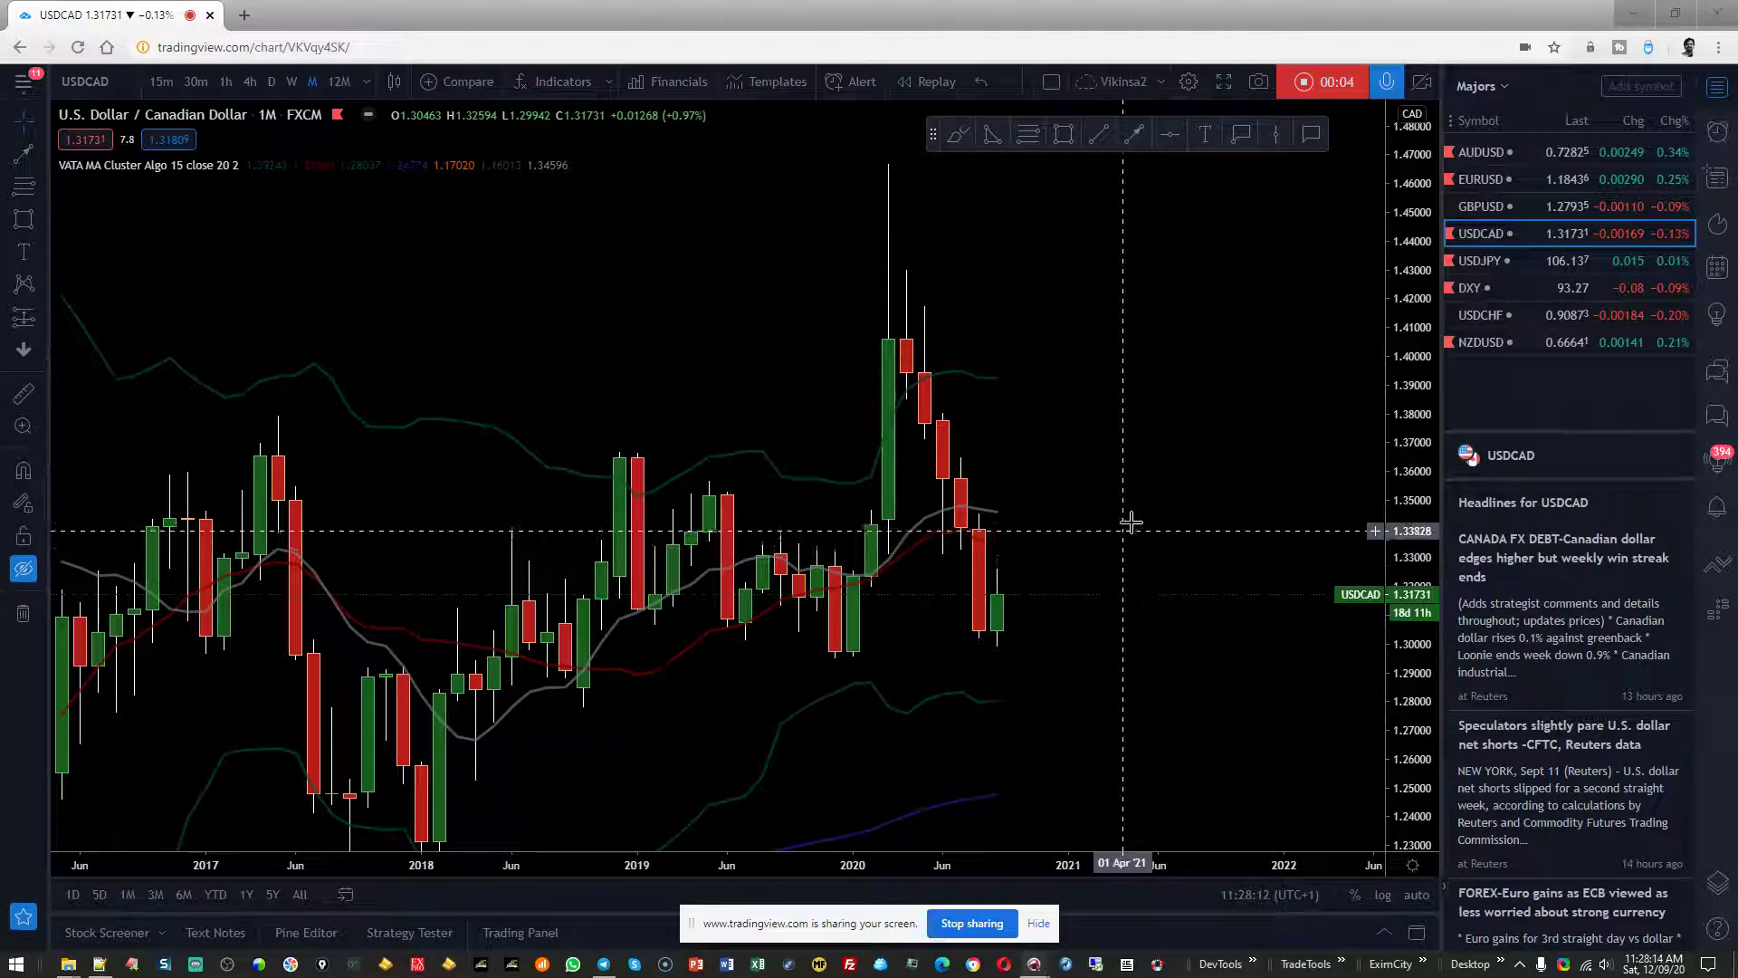
Pan through the monthly USDCAD price history, then change the interval to W (weekly)
{"action": "scroll", "coordinate": [1127, 543], "scroll_direction": "right", "scroll_amount": 10}
{"action": "scroll", "coordinate": [727, 489], "scroll_direction": "left", "scroll_amount": 5}
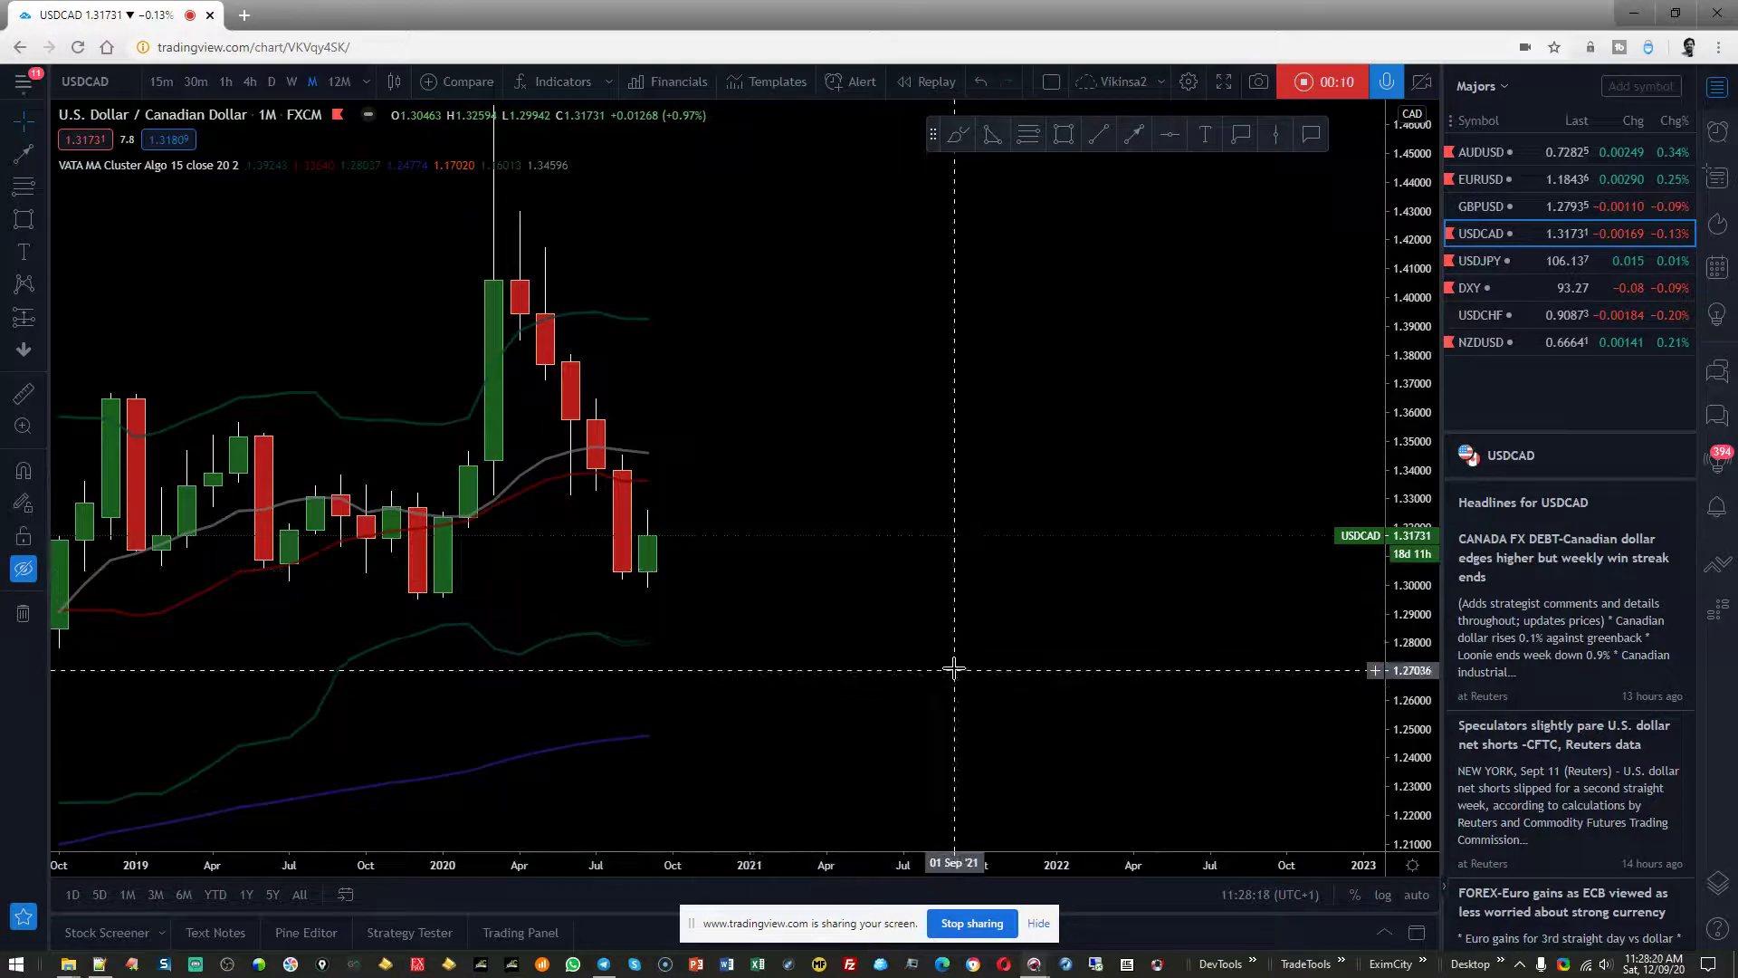
{"action": "left_click_drag", "start_coordinate": [830, 403], "coordinate": [940, 512]}
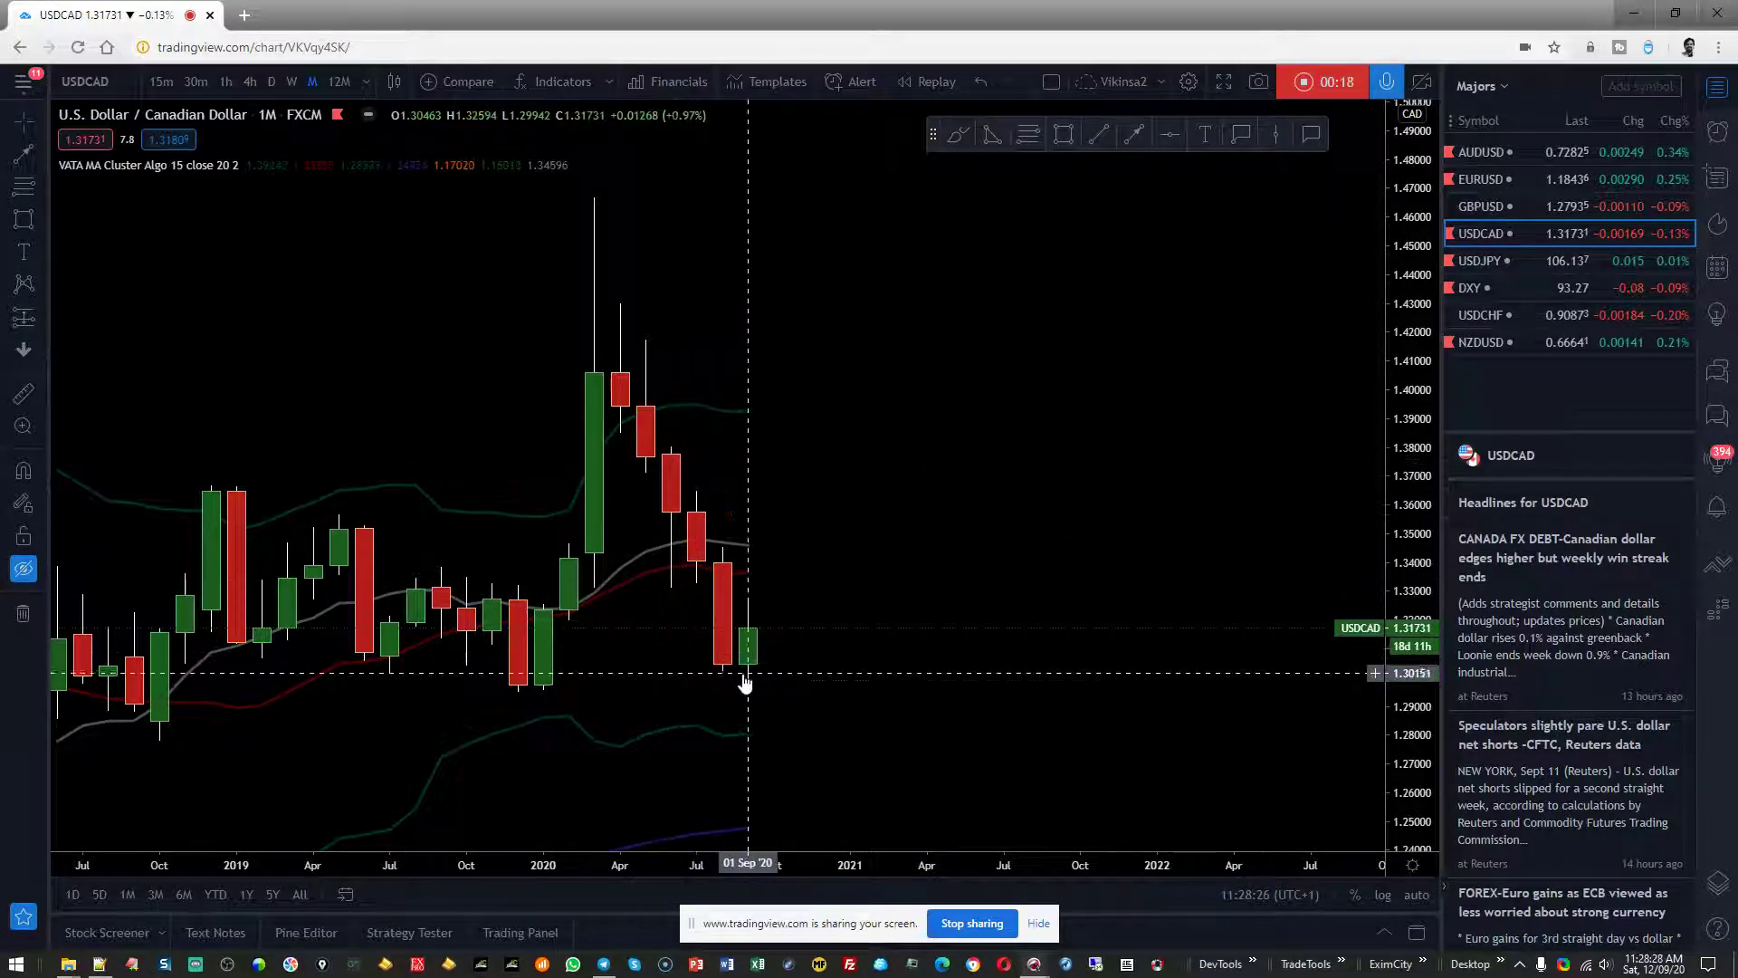
{"action": "scroll", "coordinate": [996, 680], "scroll_direction": "down", "scroll_amount": 2}
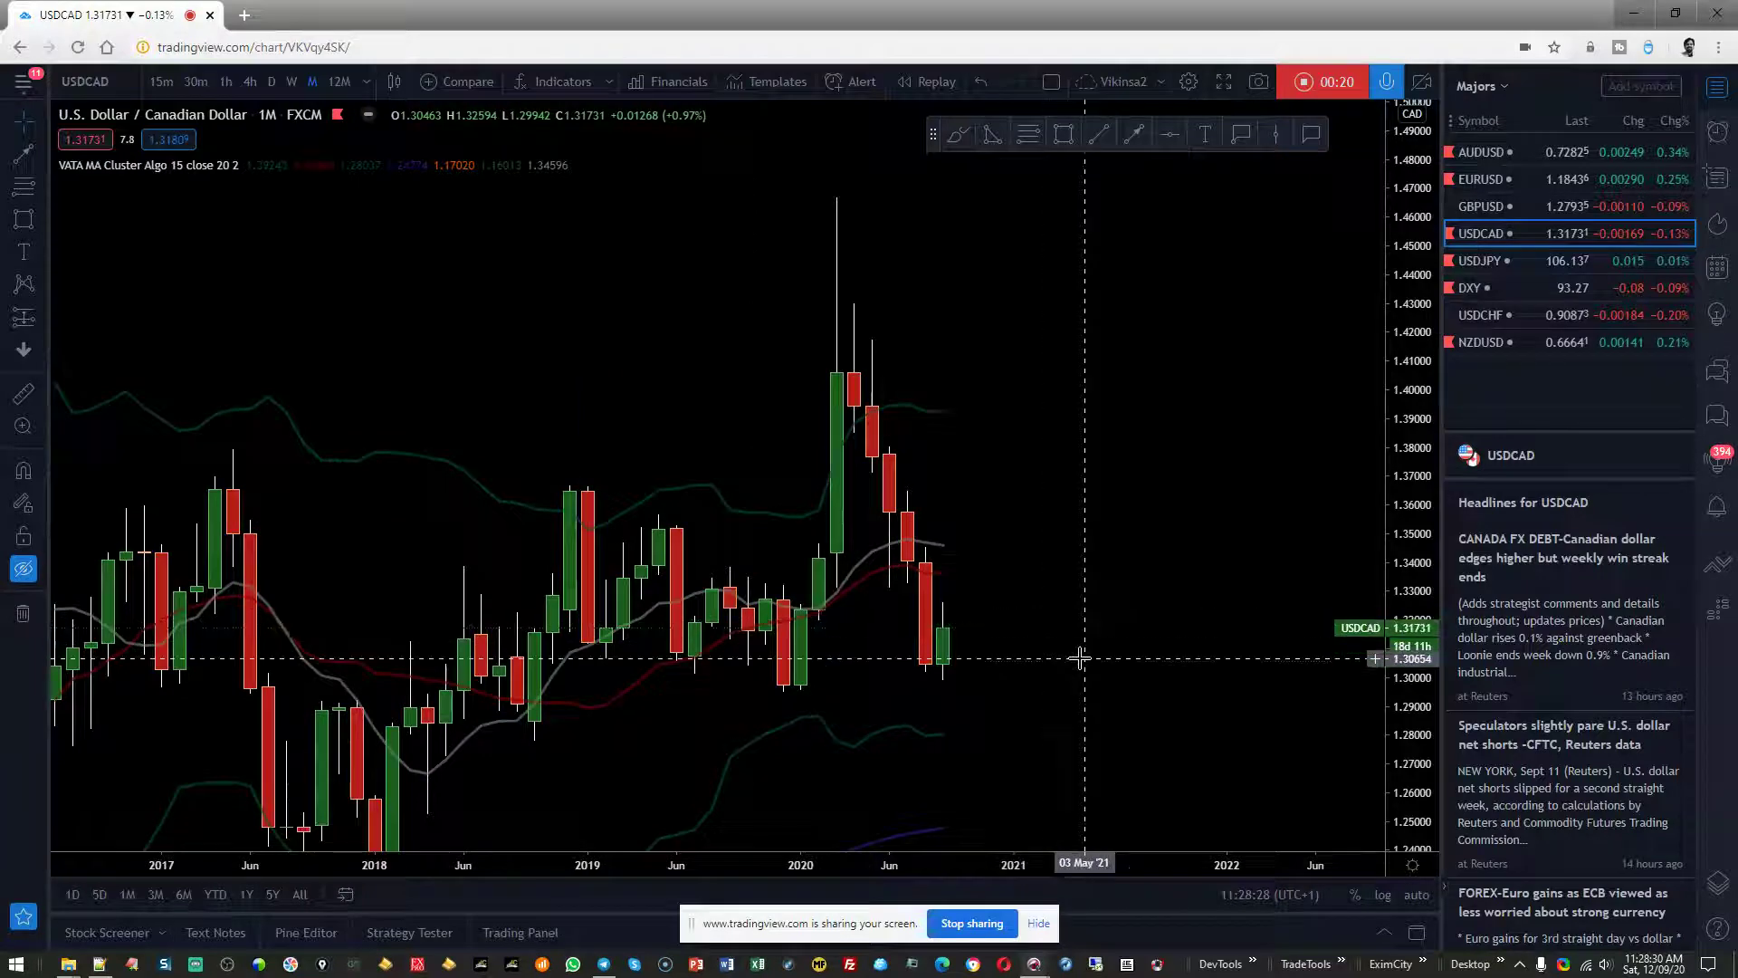
{"action": "scroll", "coordinate": [1104, 696], "scroll_direction": "down", "scroll_amount": 2}
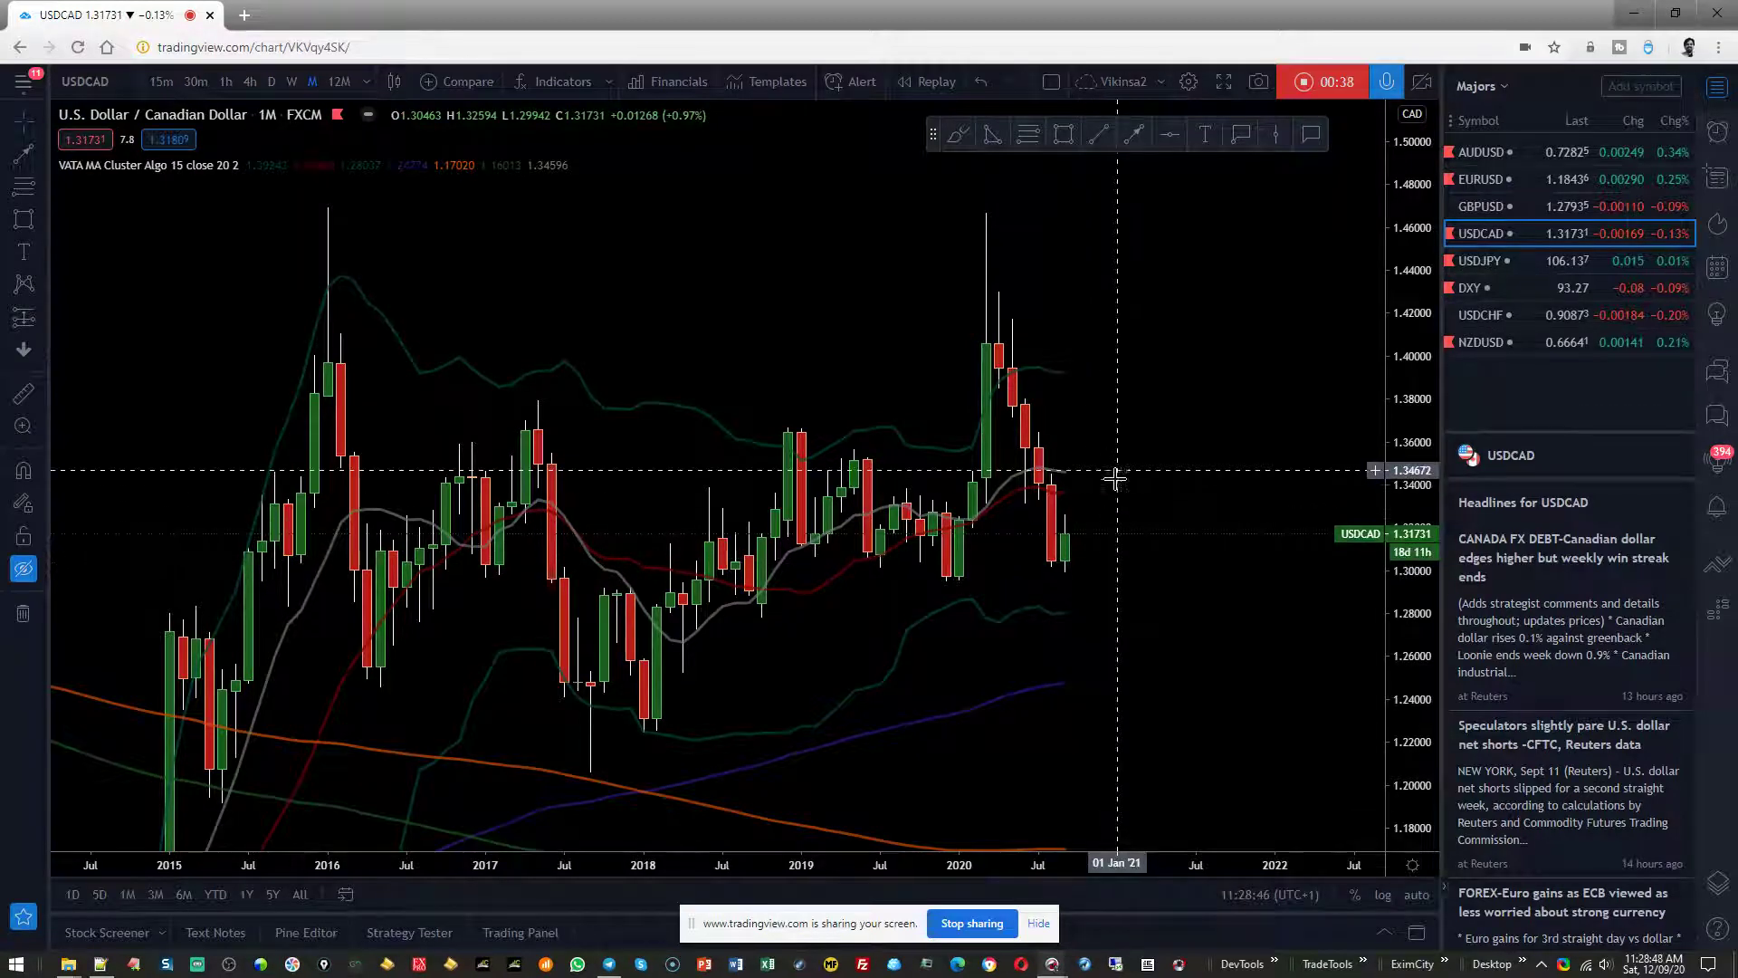
{"action": "scroll", "coordinate": [1112, 470], "scroll_direction": "up", "scroll_amount": 5}
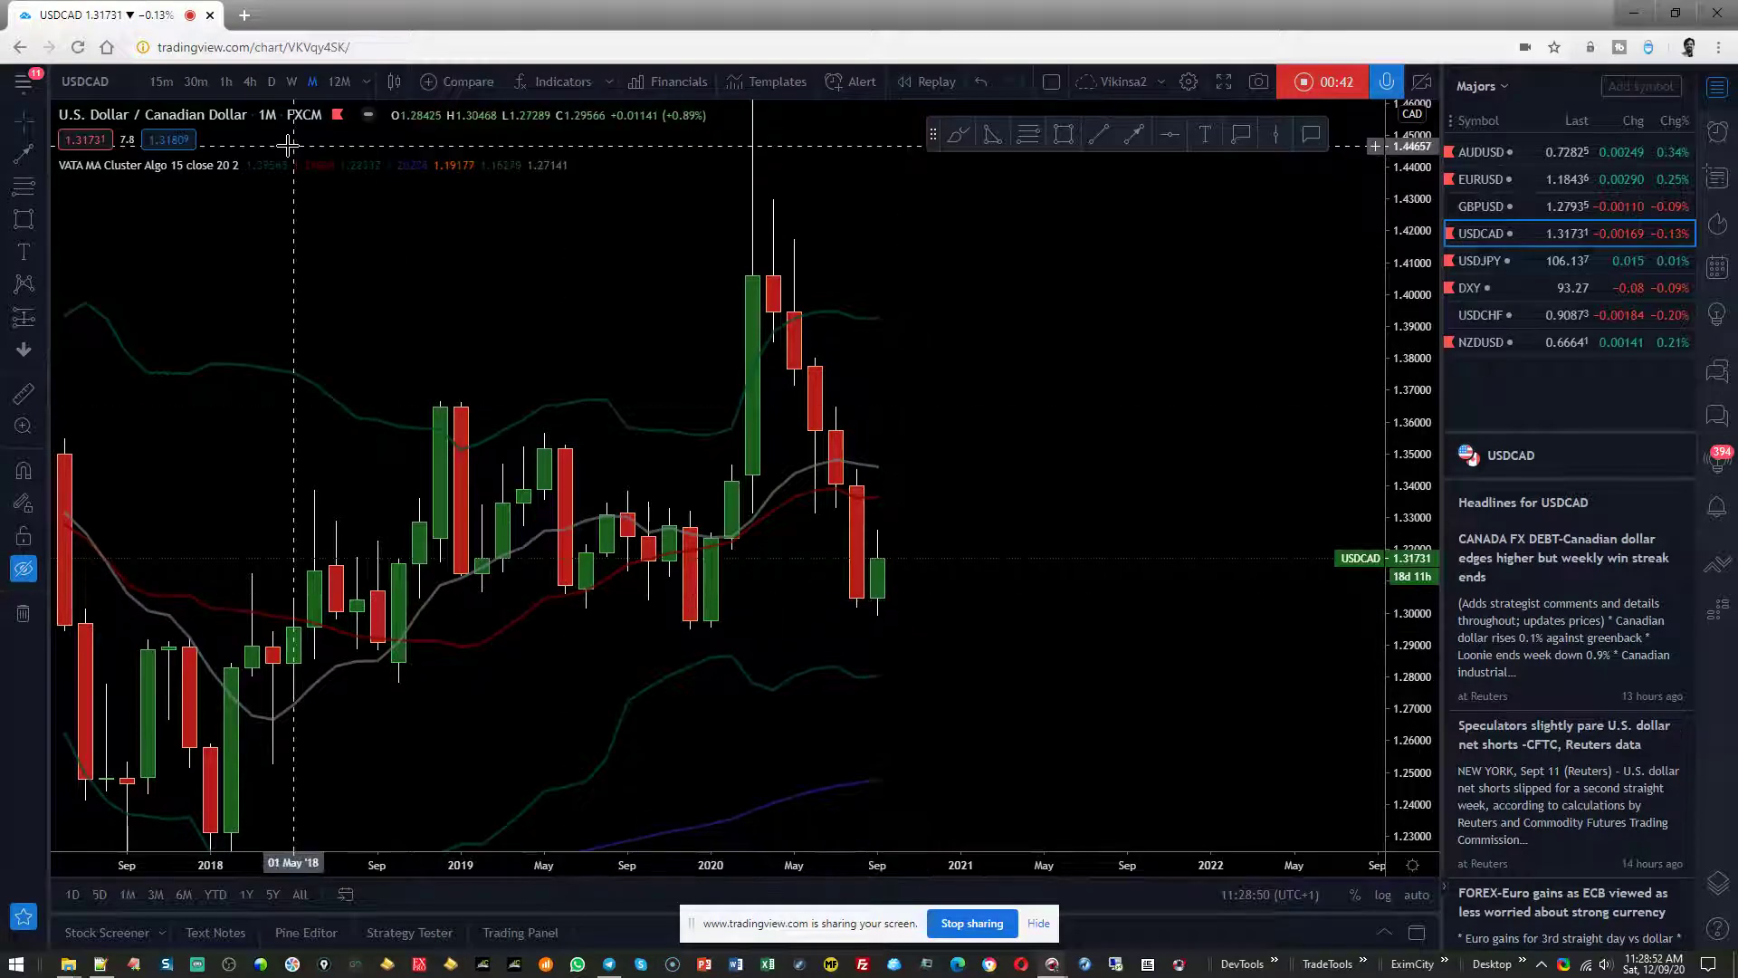
{"action": "left_click", "coordinate": [292, 82]}
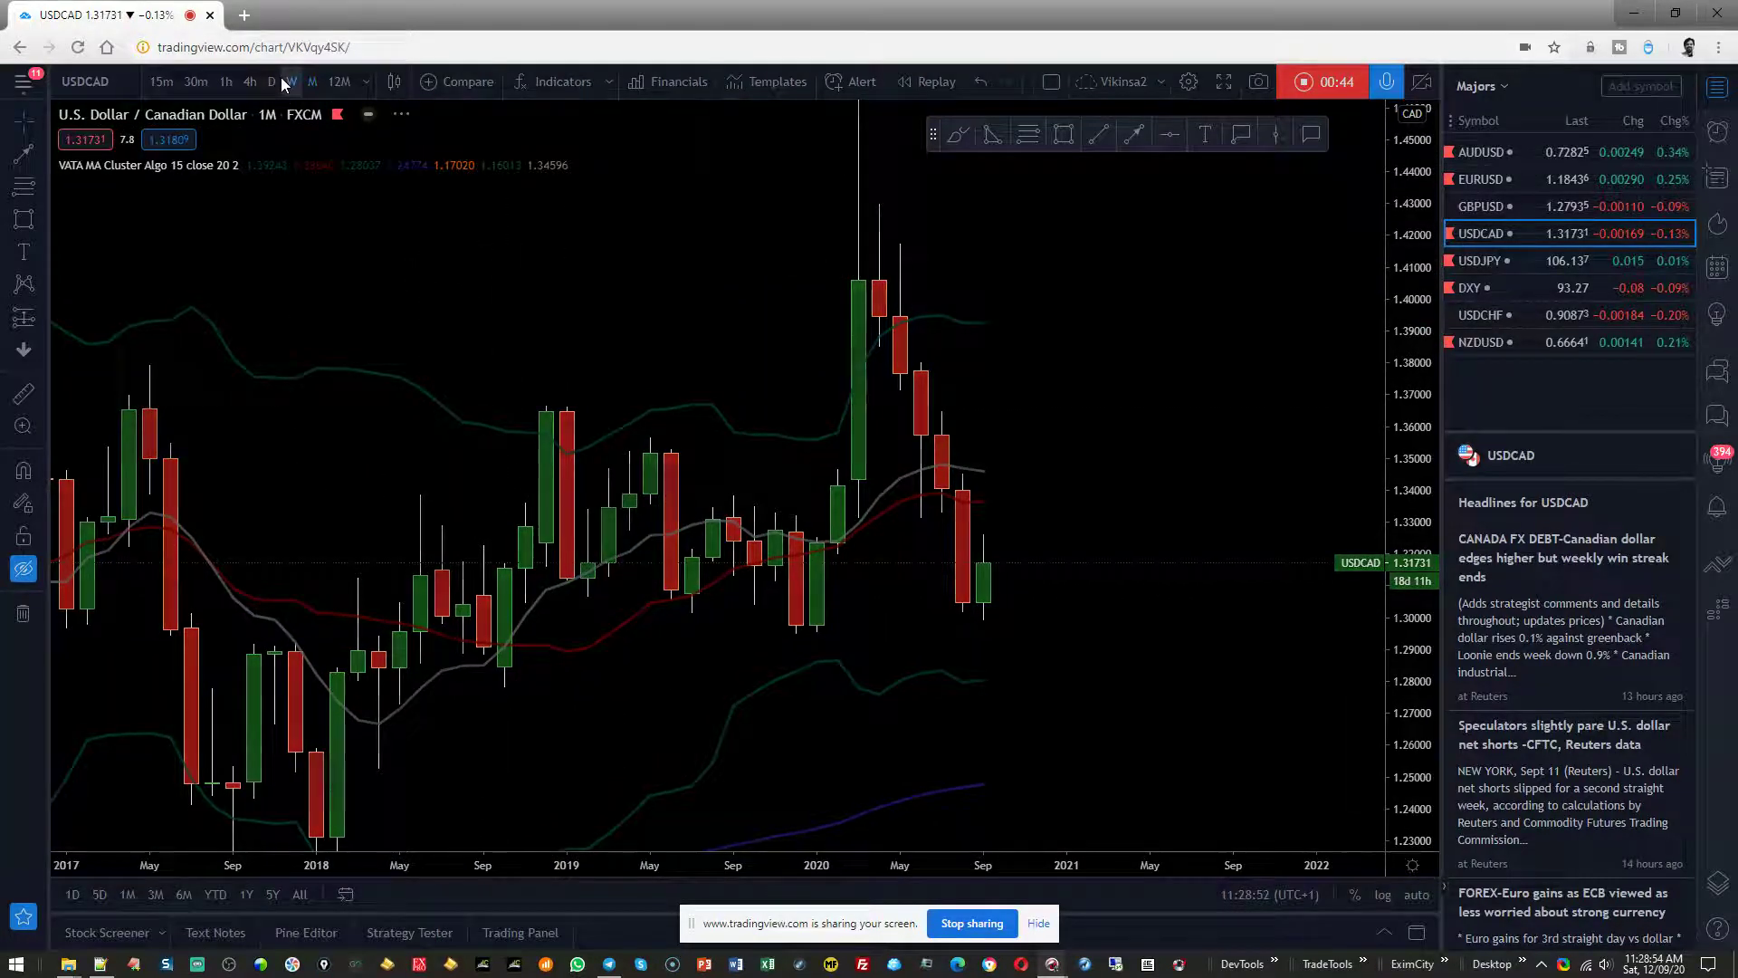
Switch USDCAD to the D interval and stretch prices around the July–September 2020 decline
{"action": "scroll", "coordinate": [1213, 597], "scroll_direction": "up", "scroll_amount": 3}
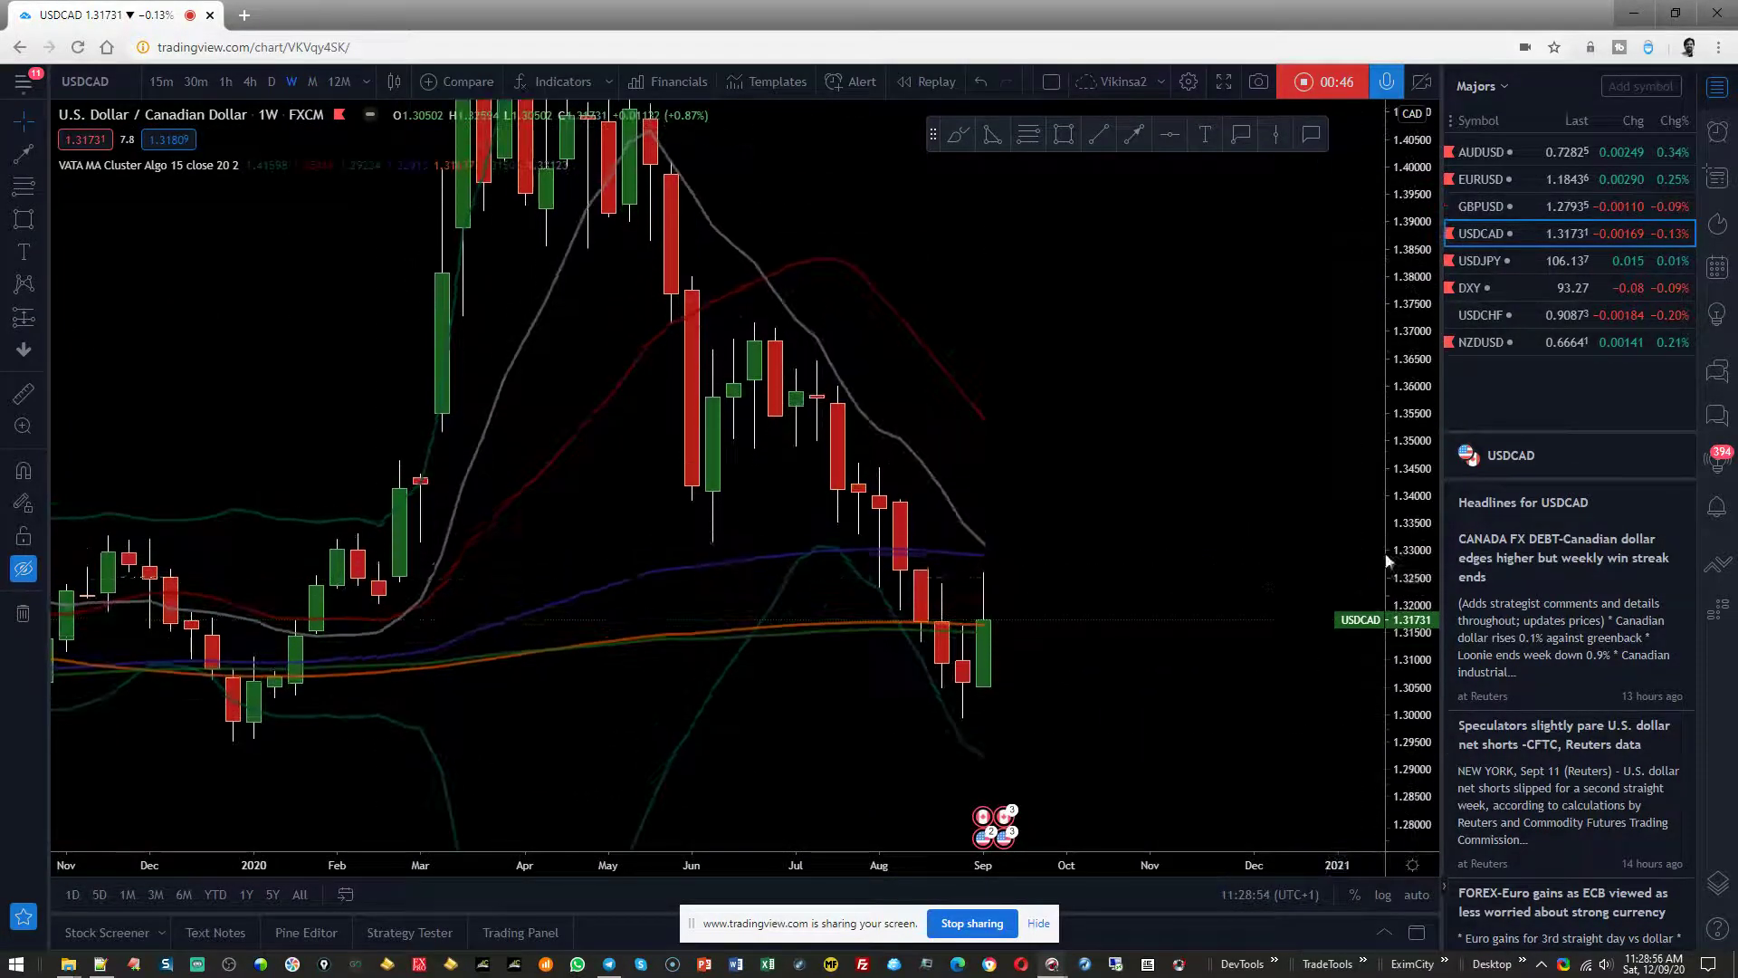
{"action": "left_click_drag", "start_coordinate": [963, 473], "coordinate": [909, 416]}
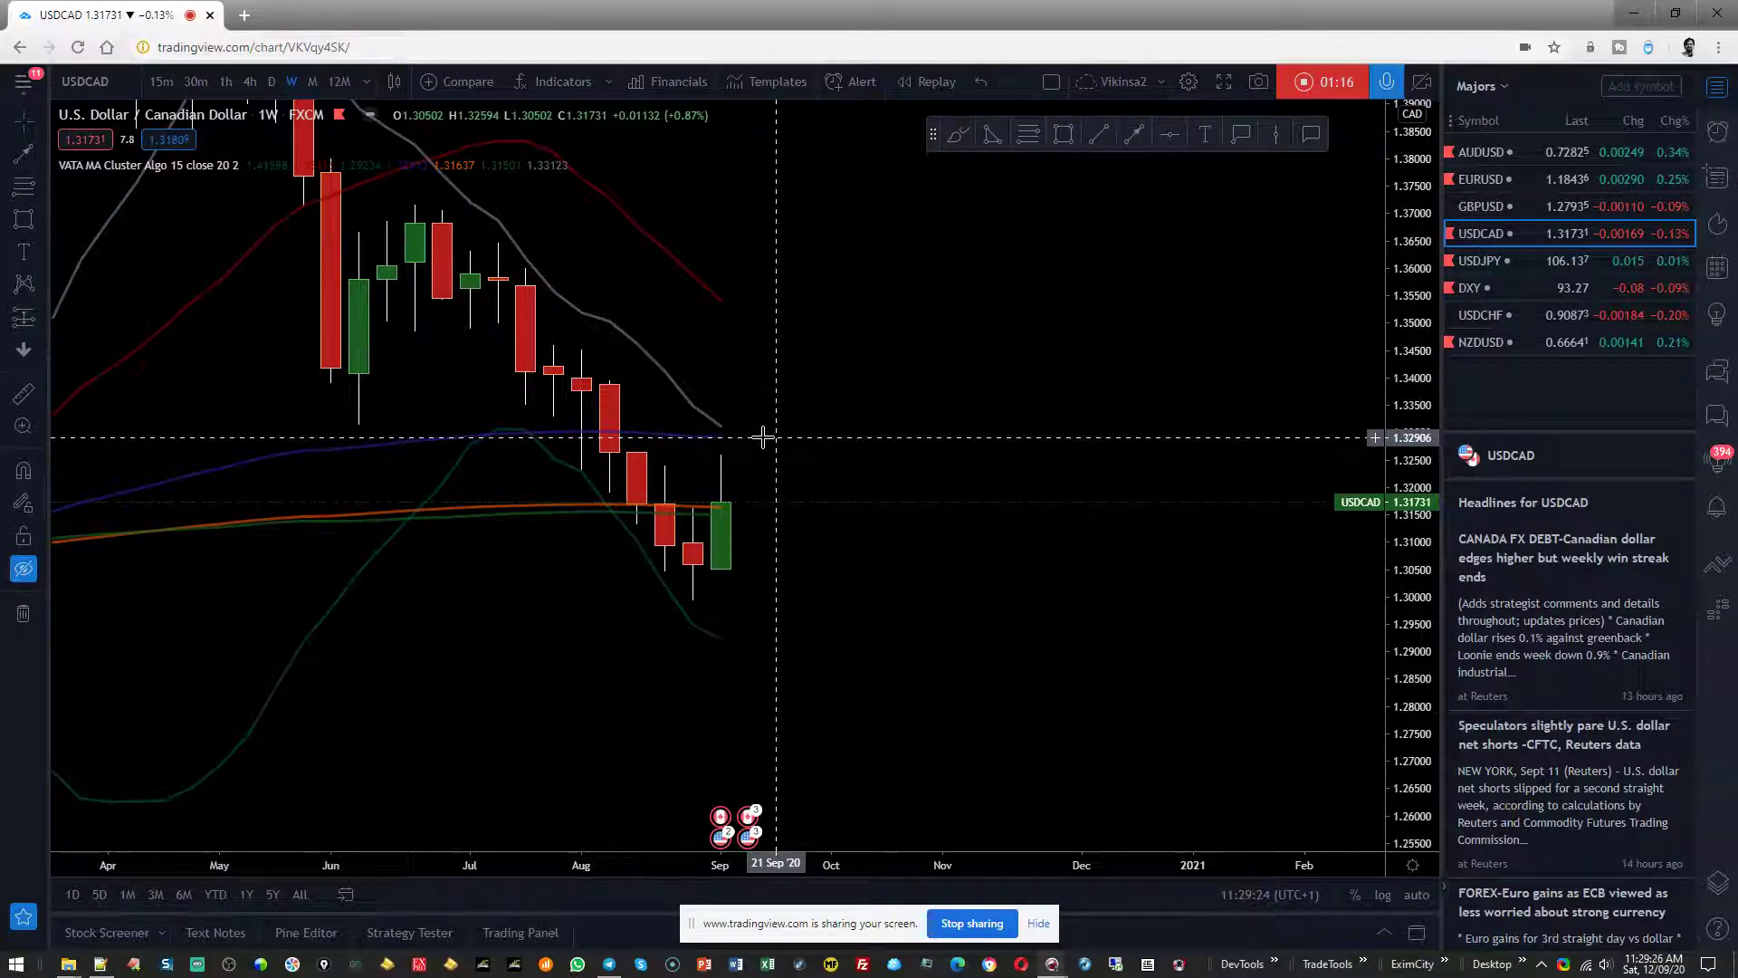
{"action": "scroll", "coordinate": [763, 437], "scroll_direction": "down", "scroll_amount": 3}
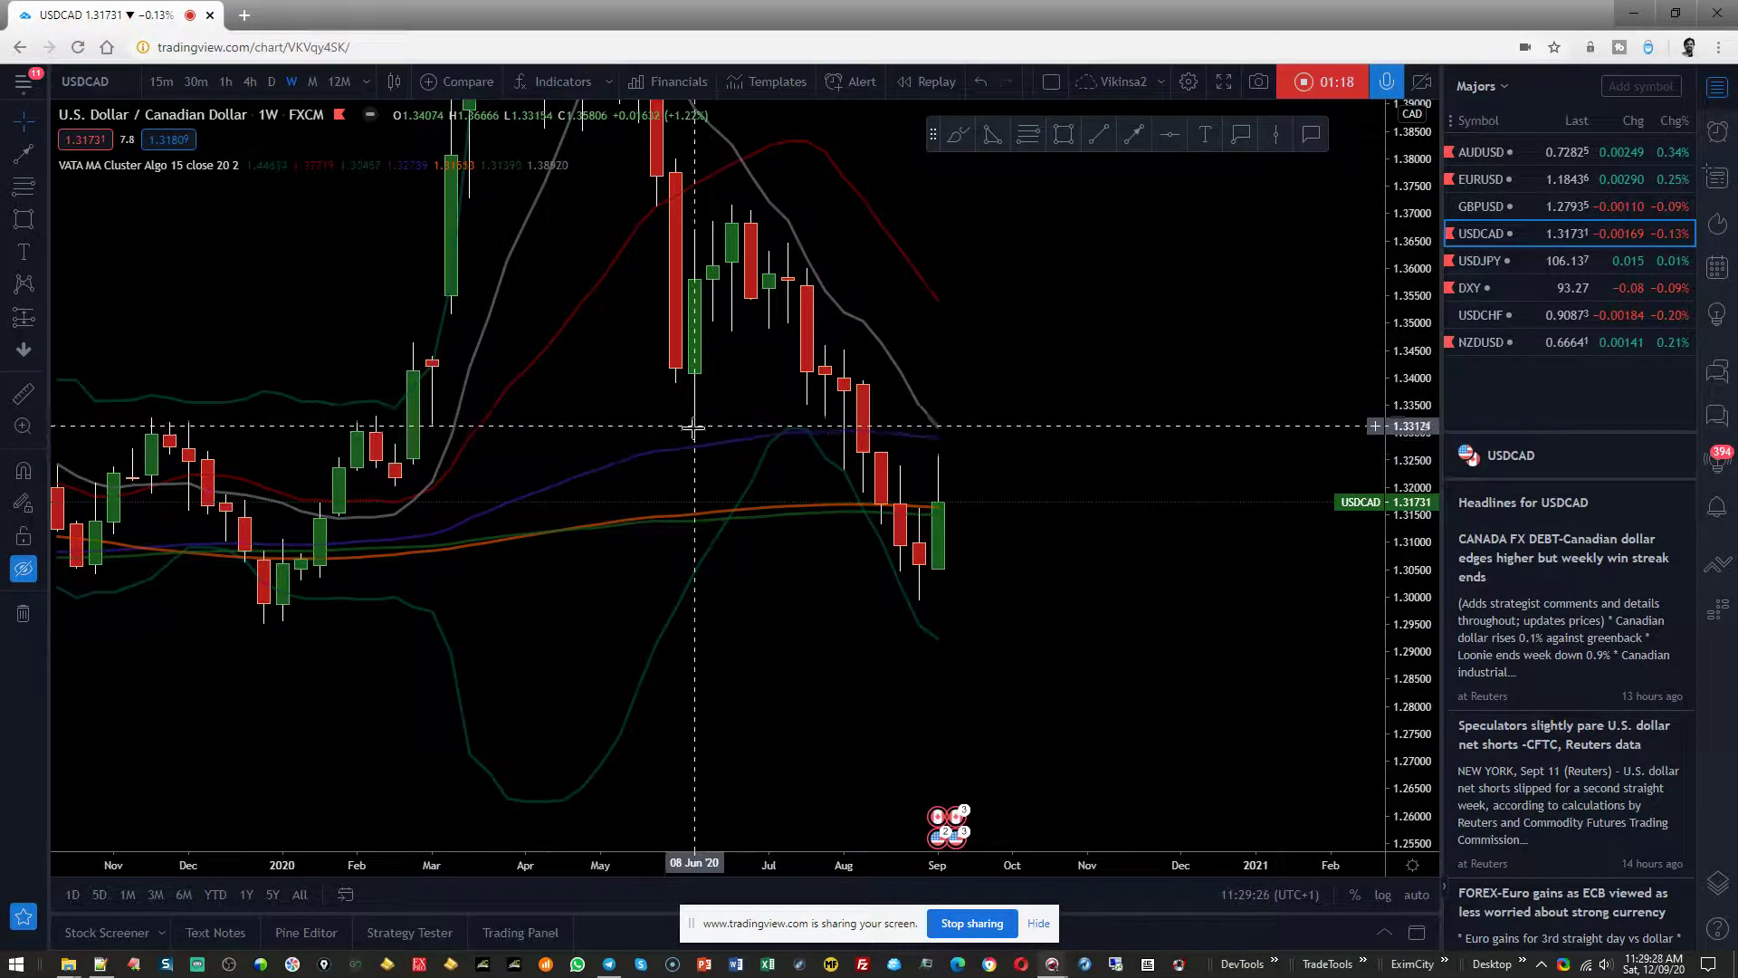
{"action": "scroll", "coordinate": [882, 502], "scroll_direction": "up", "scroll_amount": 1}
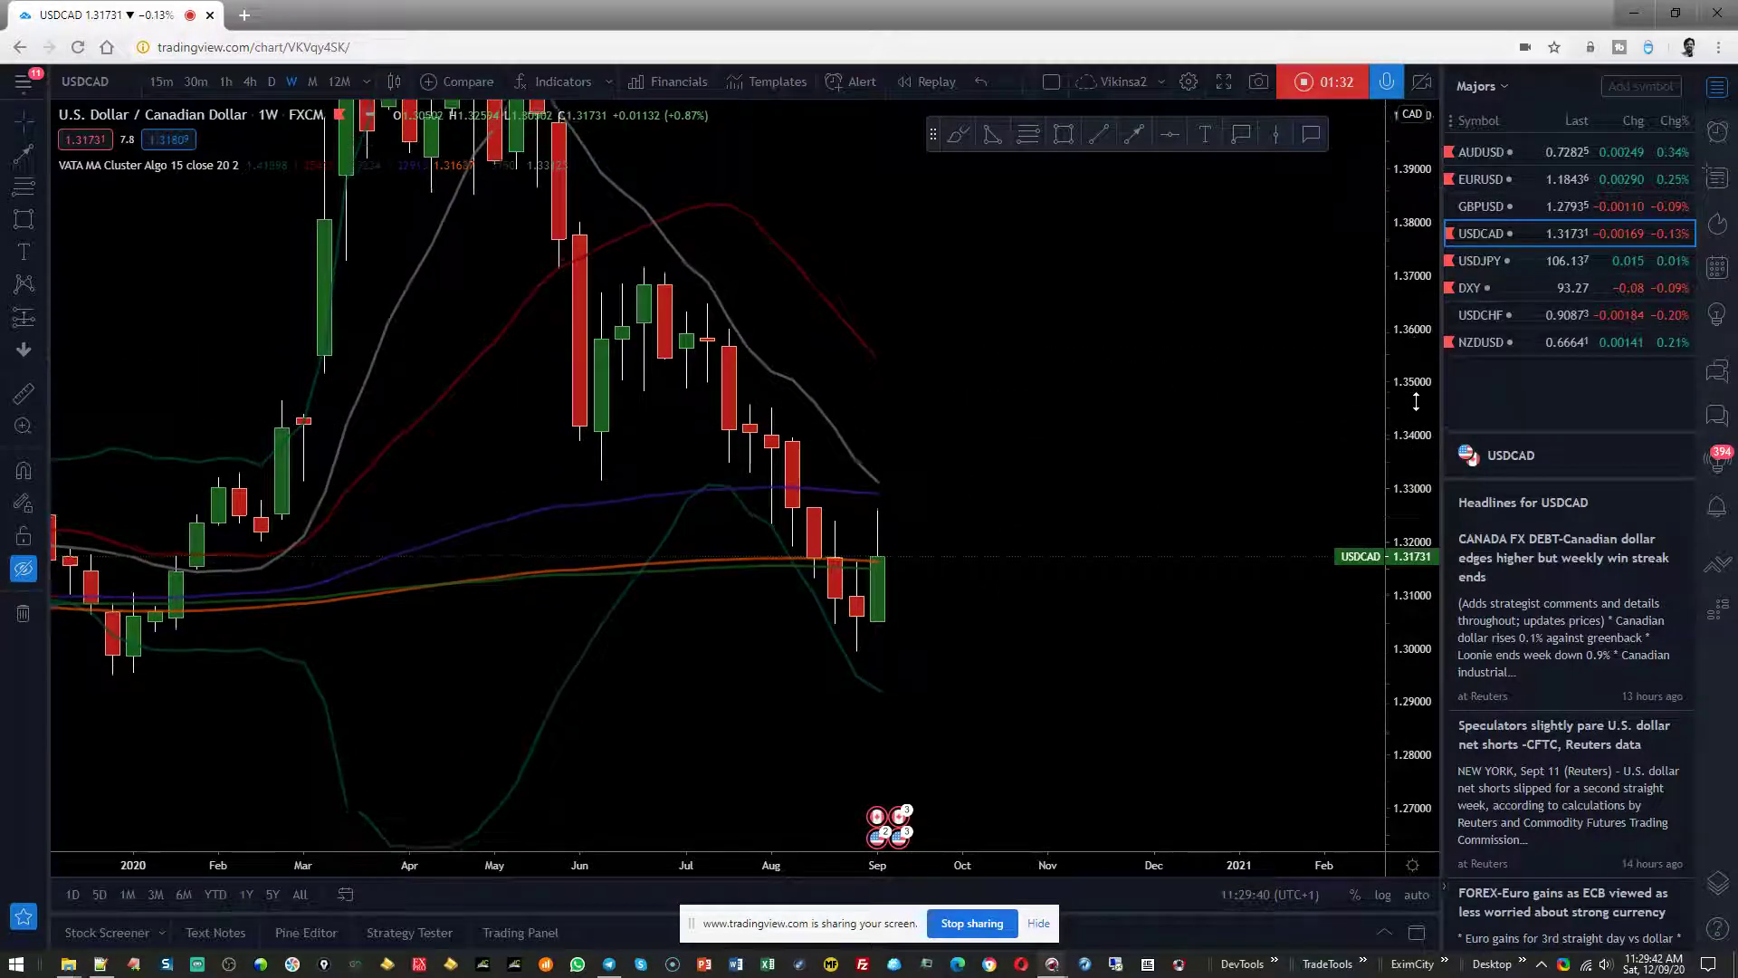
{"action": "left_click", "coordinate": [276, 82]}
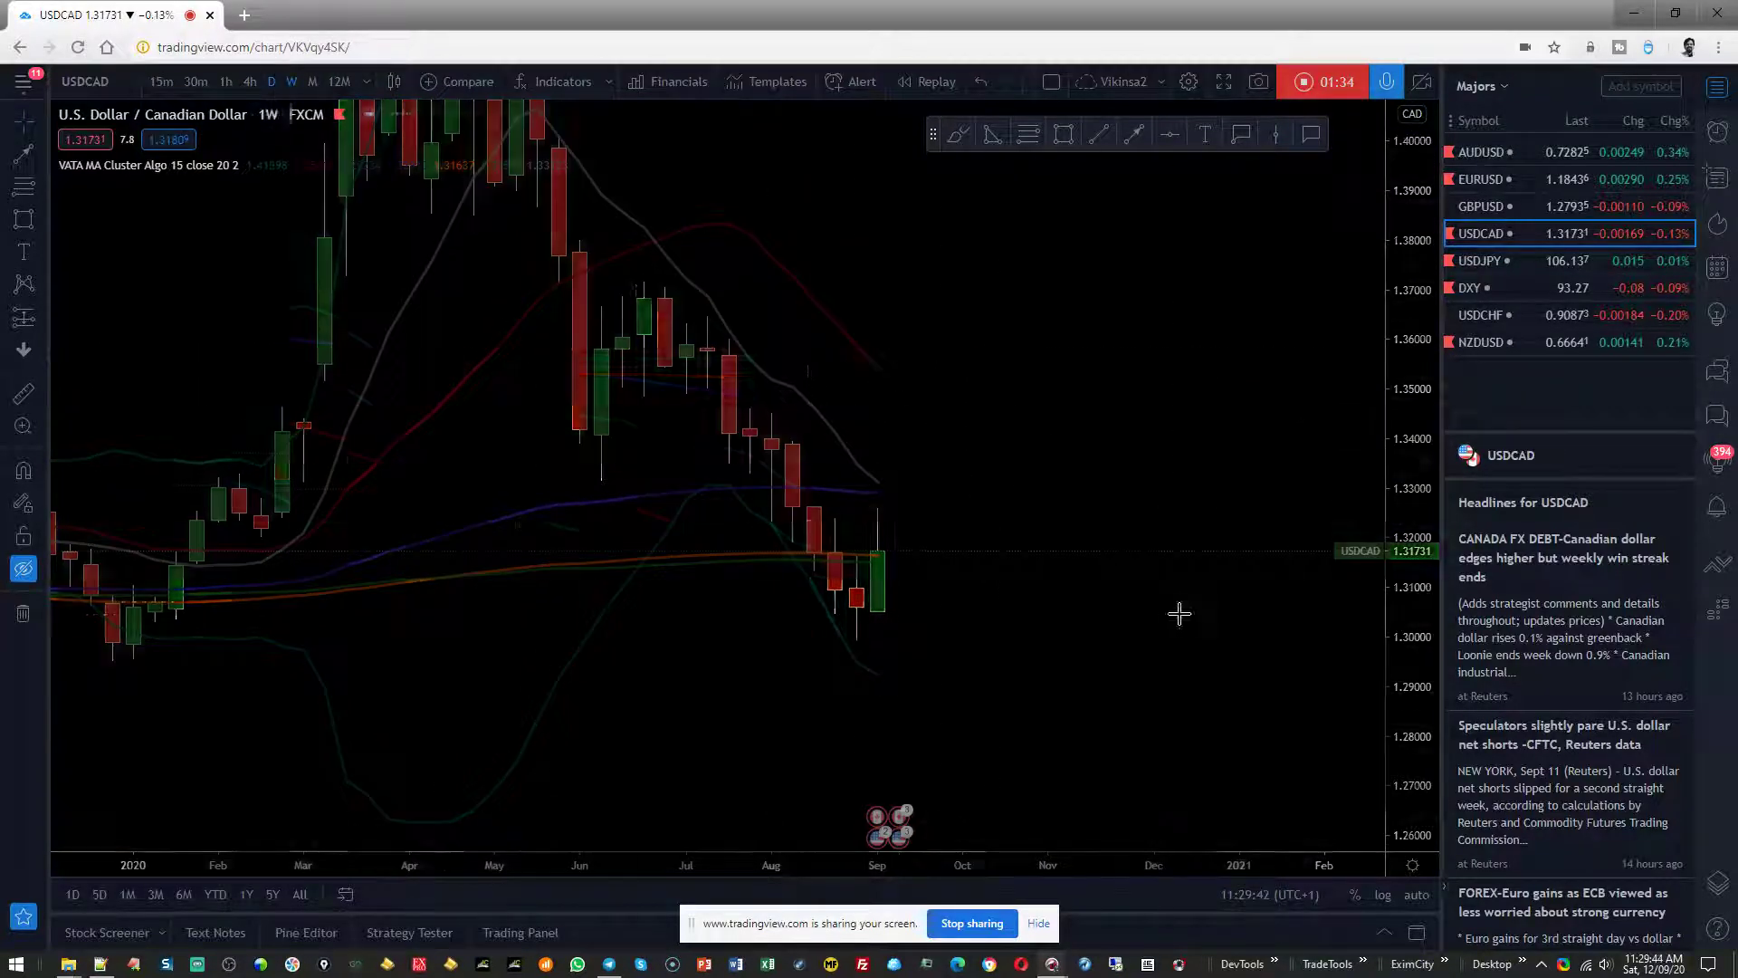
{"action": "left_click_drag", "start_coordinate": [1413, 634], "coordinate": [1420, 507]}
{"action": "left_click_drag", "start_coordinate": [1181, 407], "coordinate": [1069, 442]}
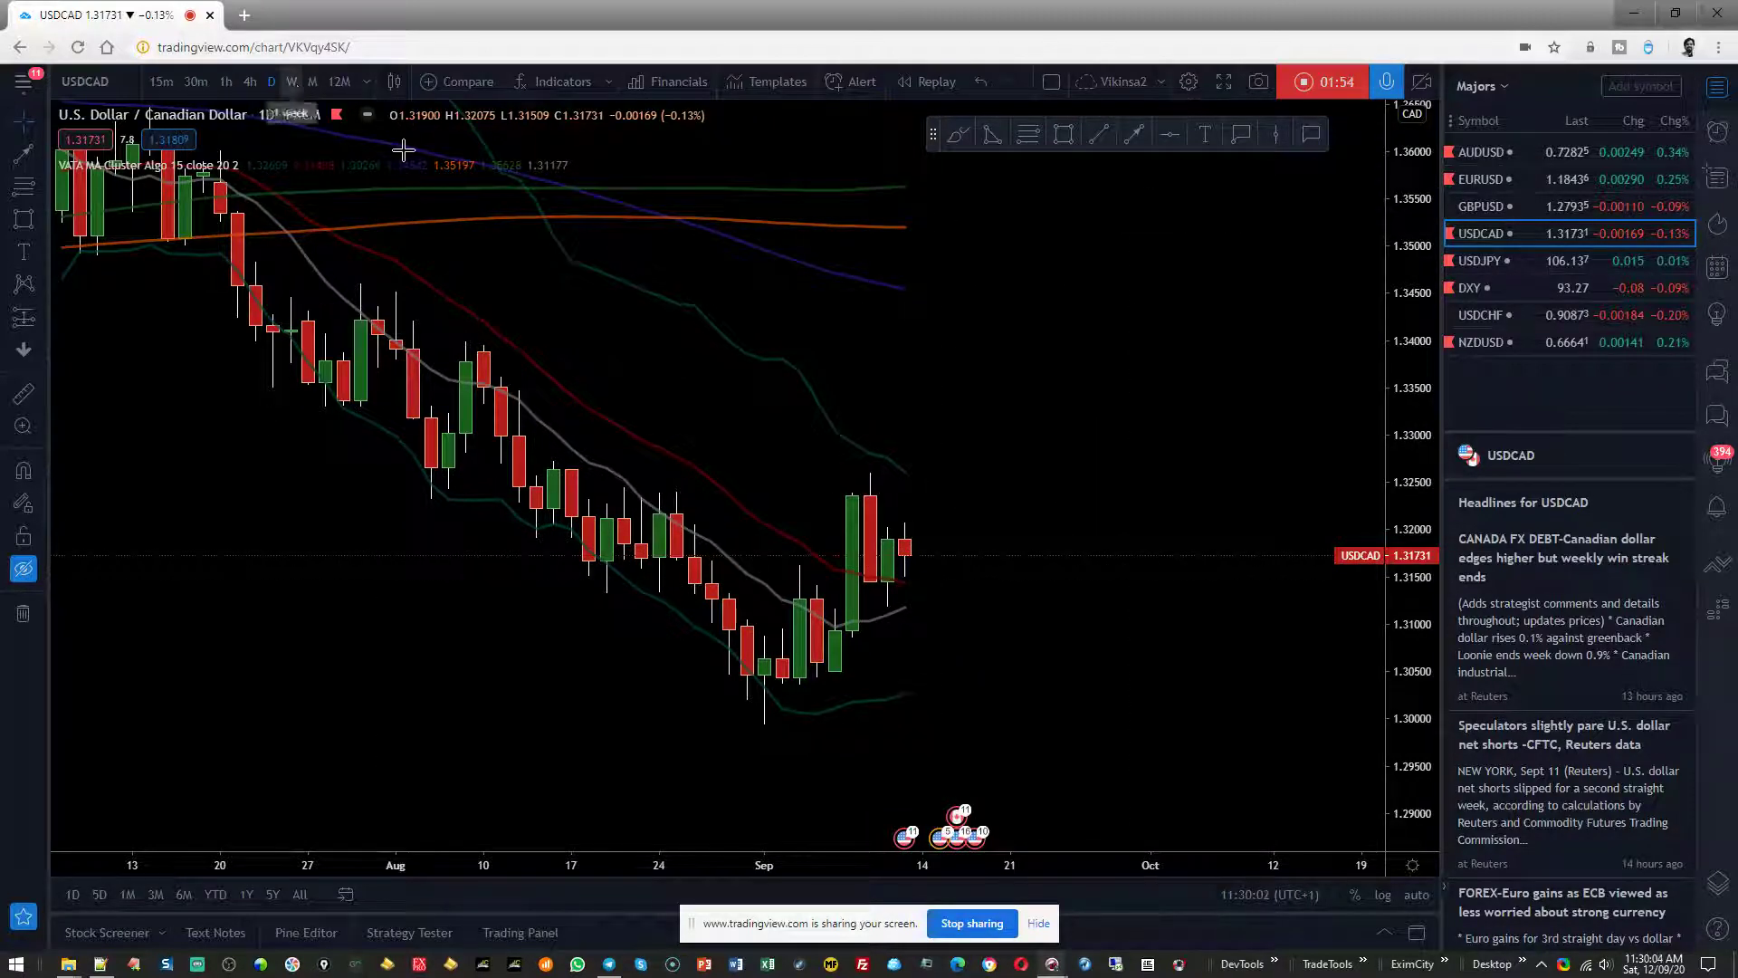
{"action": "scroll", "coordinate": [997, 489], "scroll_direction": "down", "scroll_amount": 3}
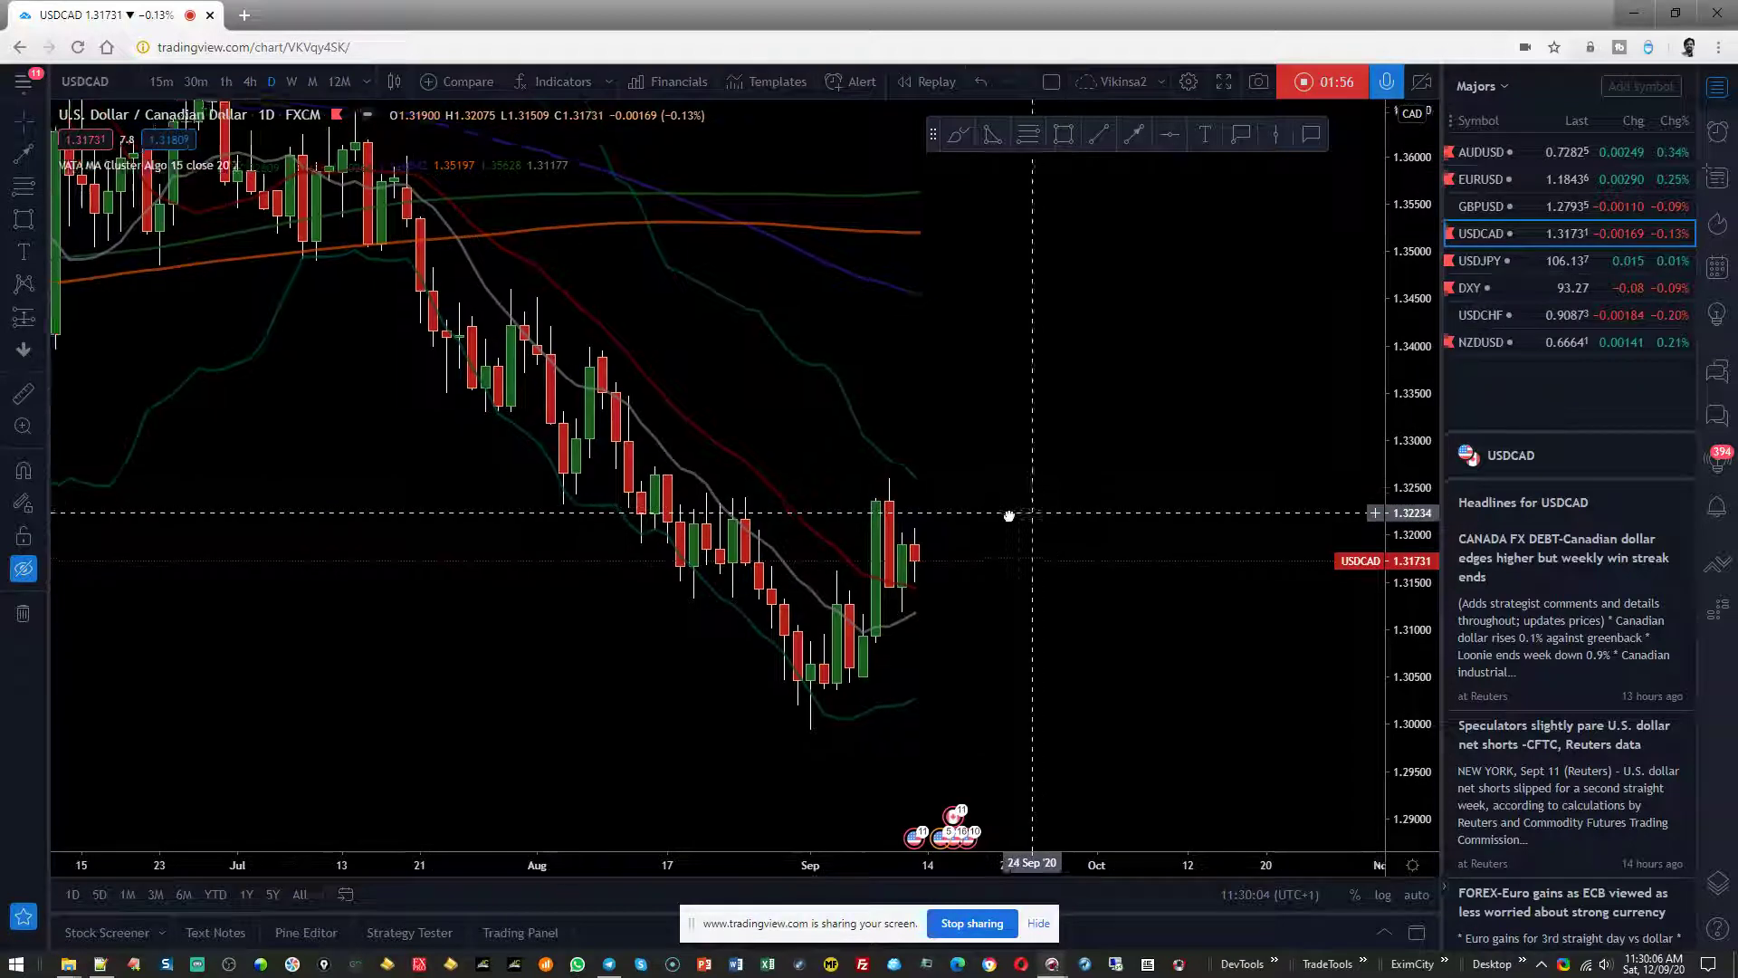
{"action": "left_click_drag", "start_coordinate": [1010, 515], "coordinate": [936, 518]}
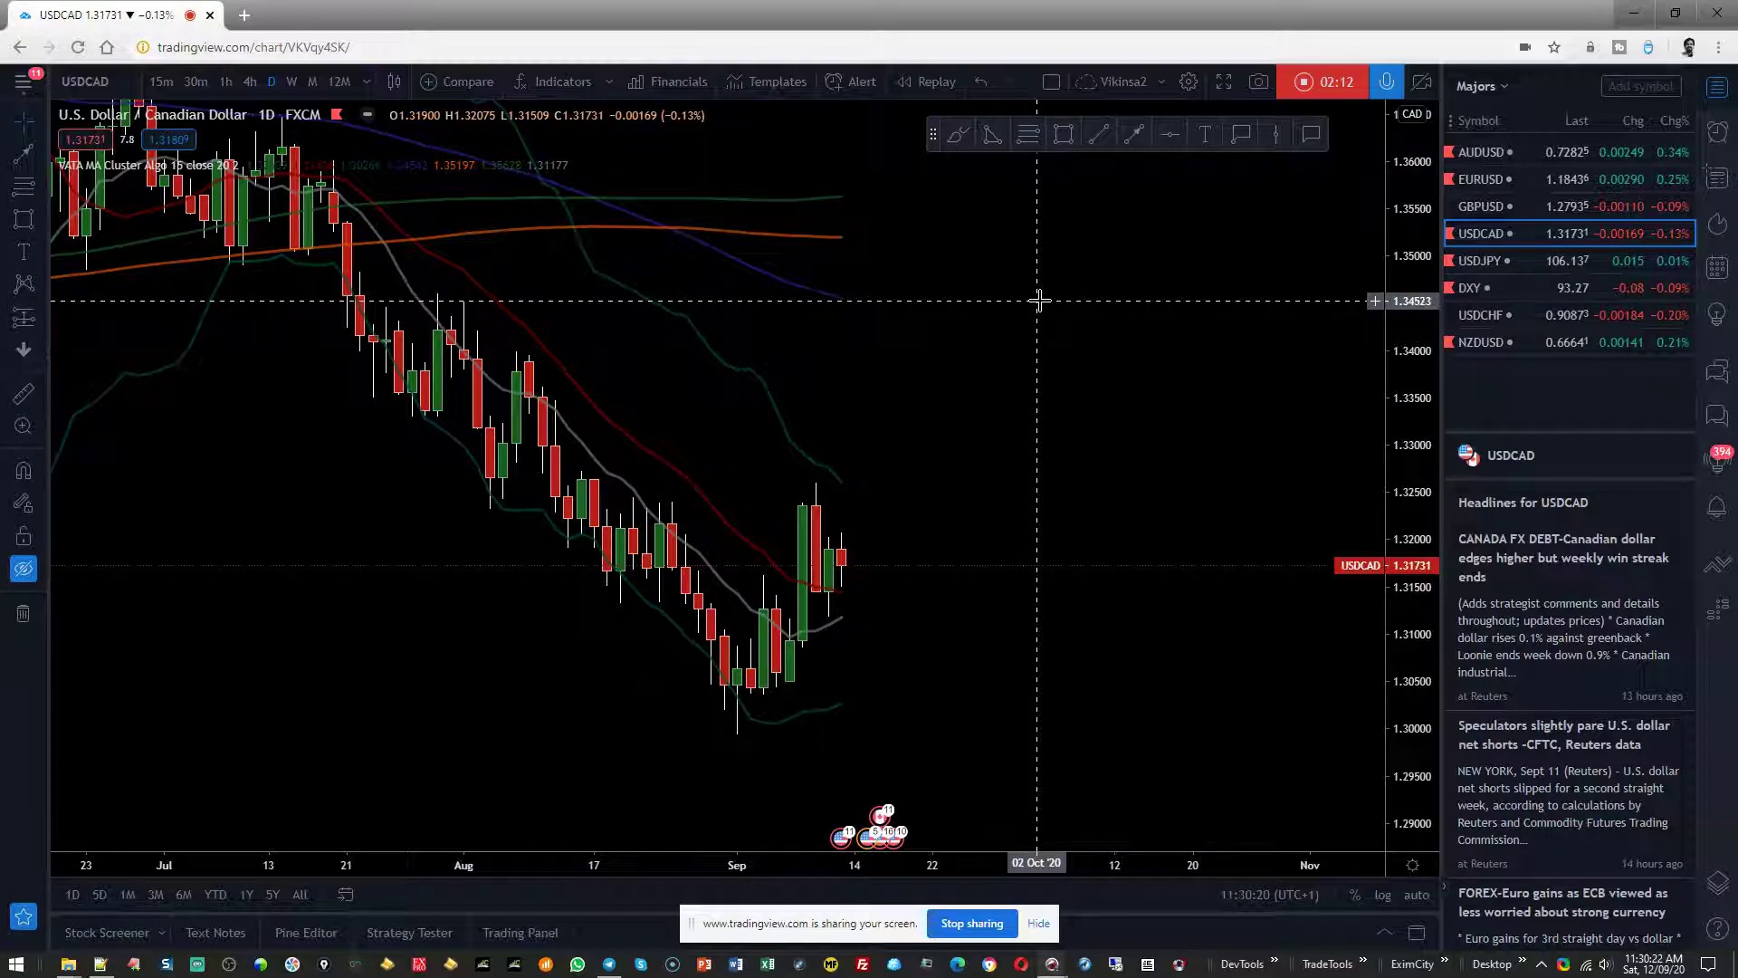
Unhide all drawings and frame the dashed levels, harmonic pattern and labels around 9 Sep
{"action": "left_click", "coordinate": [24, 568]}
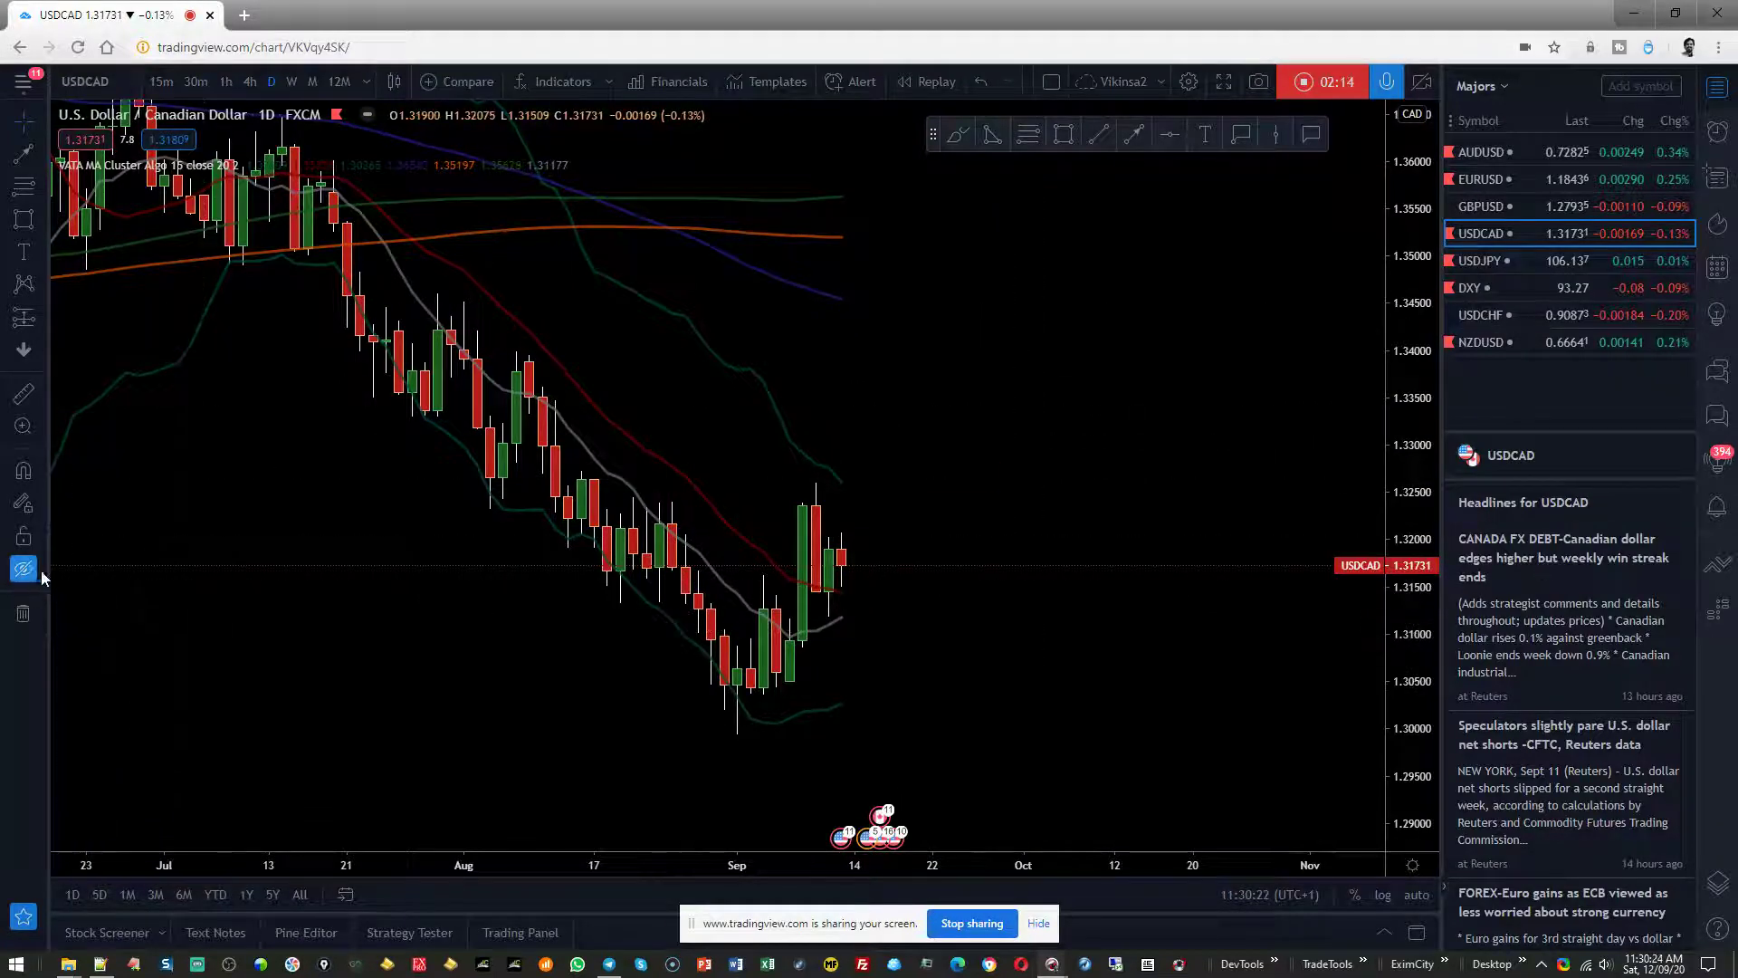
{"action": "scroll", "coordinate": [1132, 732], "scroll_direction": "up", "scroll_amount": 5}
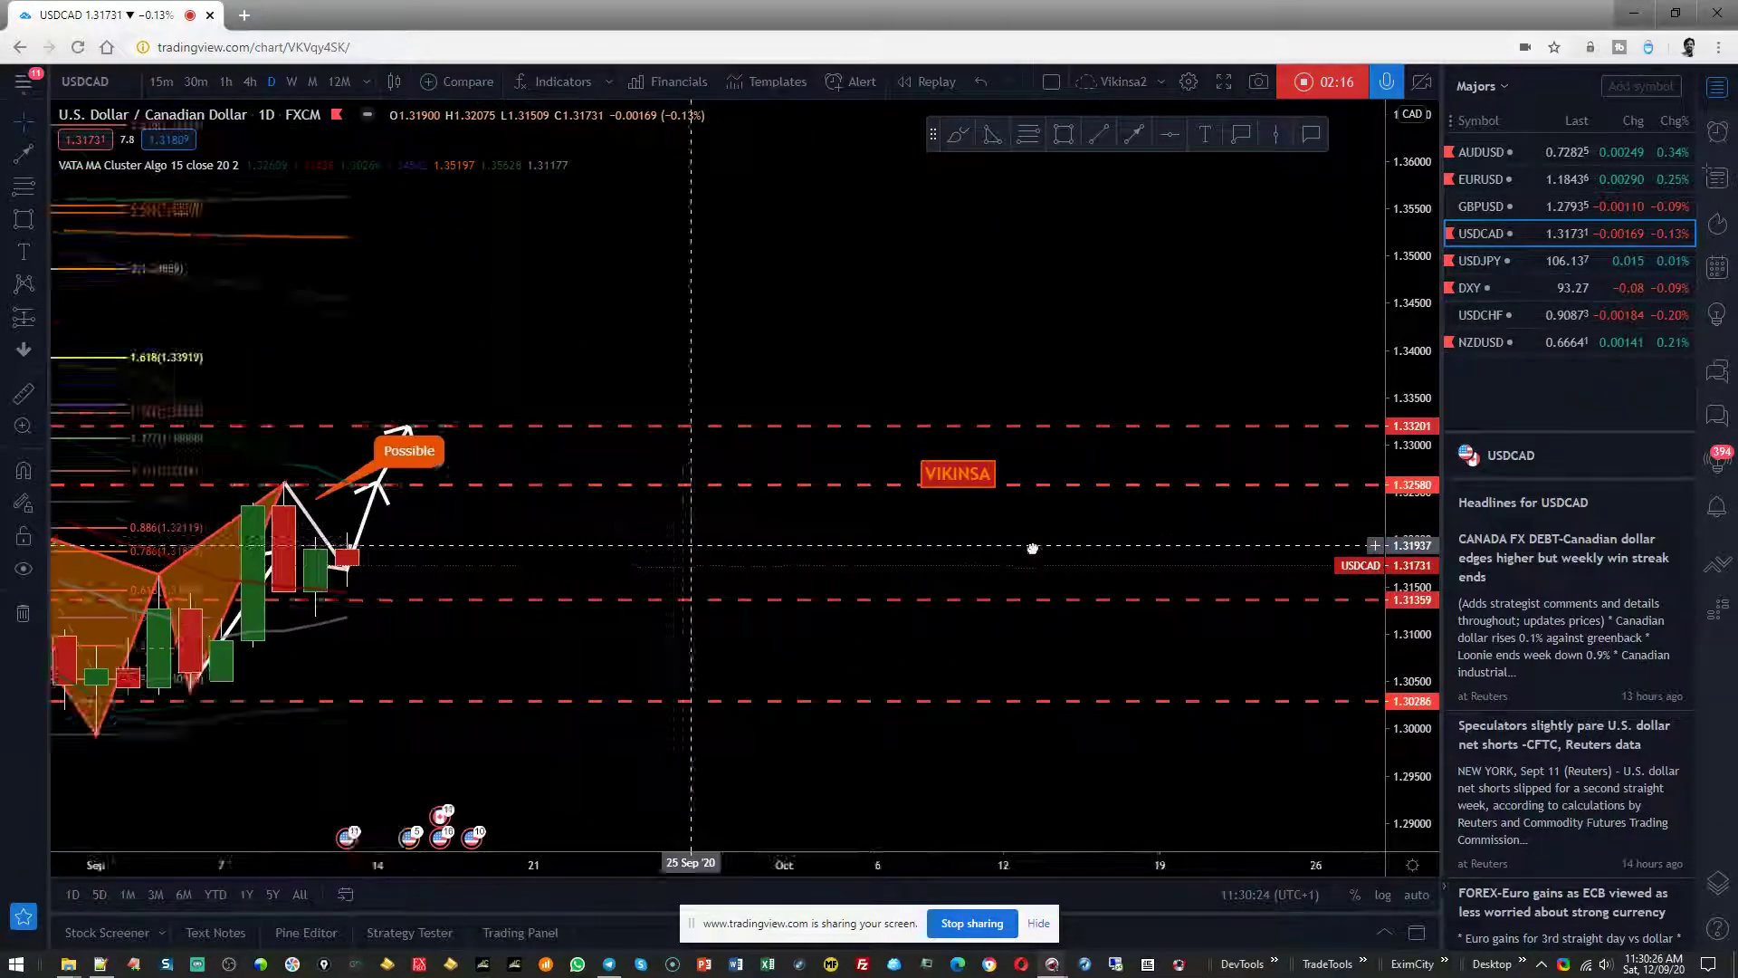
{"action": "scroll", "coordinate": [1023, 731], "scroll_direction": "down", "scroll_amount": 5}
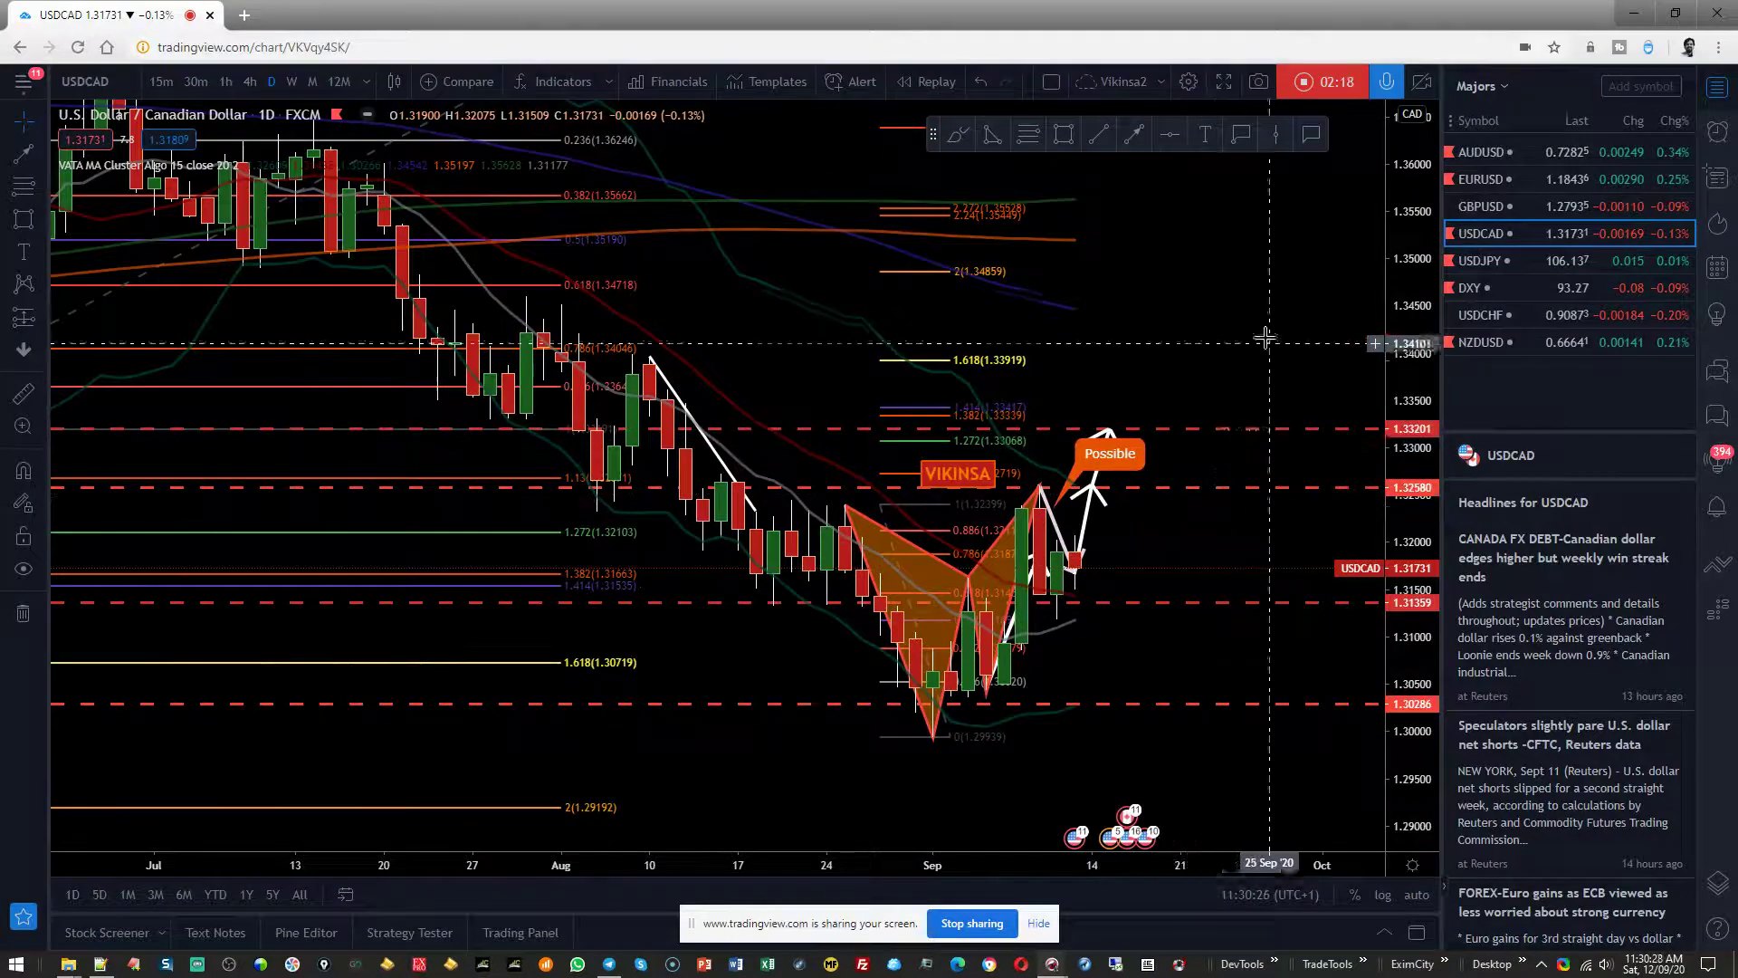
{"action": "left_click_drag", "start_coordinate": [1265, 338], "coordinate": [1153, 320]}
{"action": "scroll", "coordinate": [543, 543], "scroll_direction": "down", "scroll_amount": 4}
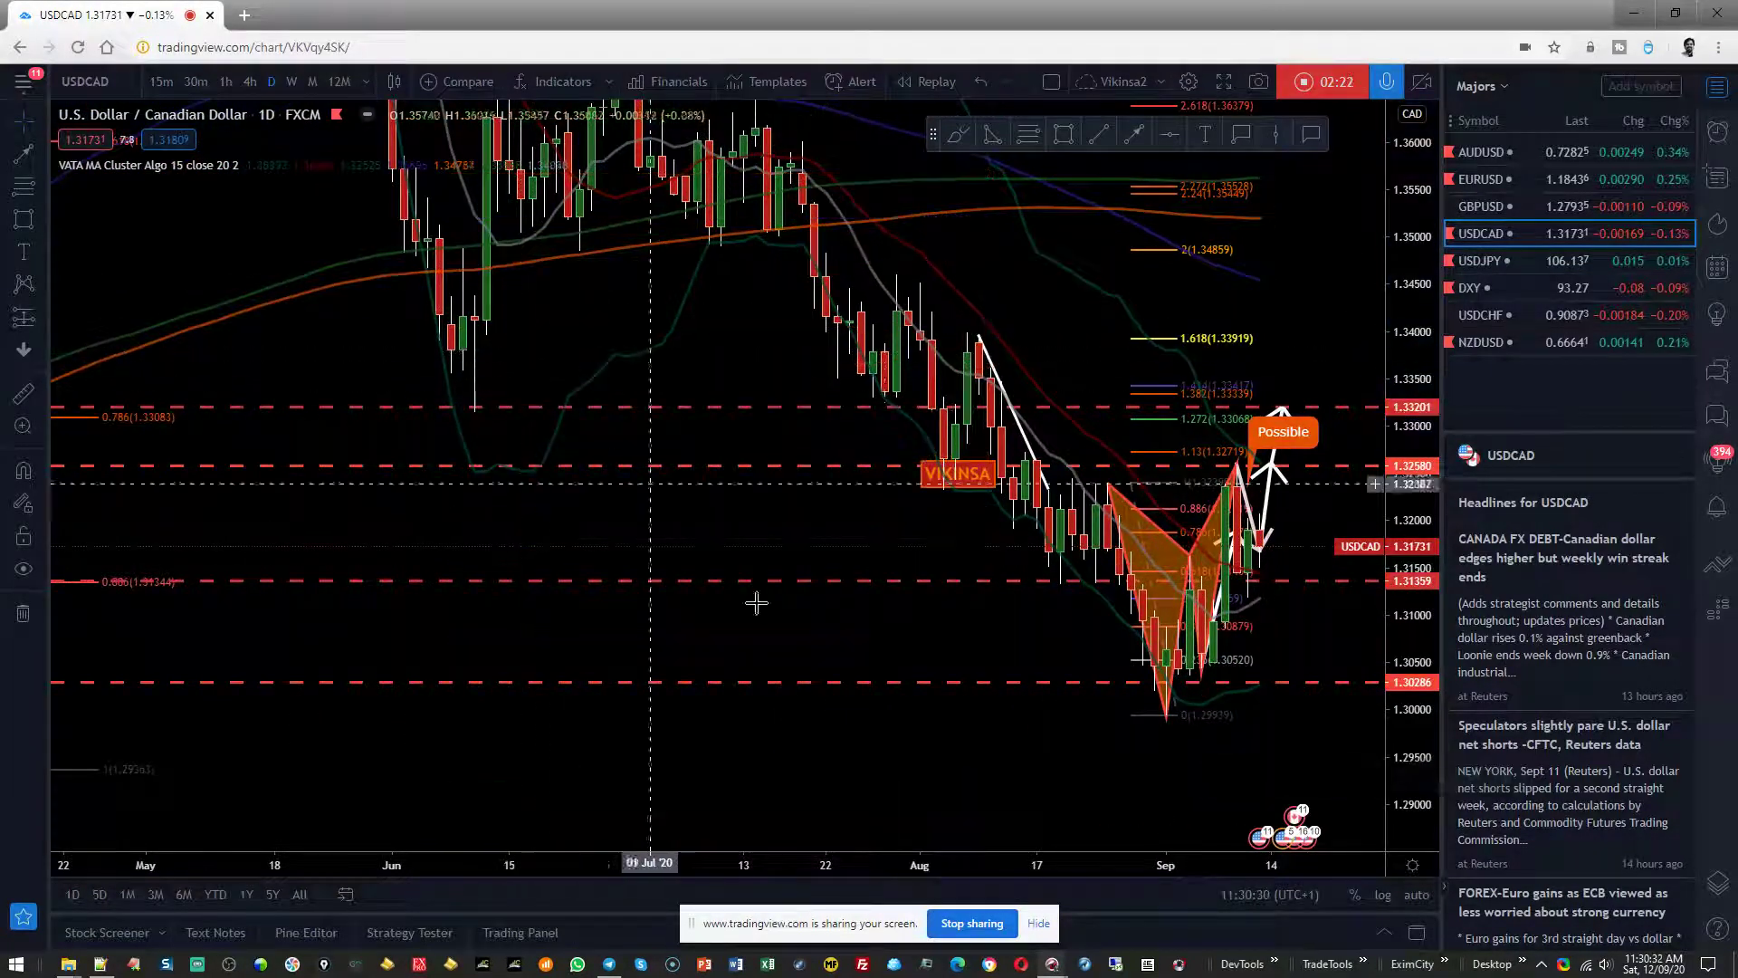
{"action": "scroll", "coordinate": [838, 761], "scroll_direction": "up", "scroll_amount": 2}
{"action": "scroll", "coordinate": [838, 761], "scroll_direction": "up", "scroll_amount": 3}
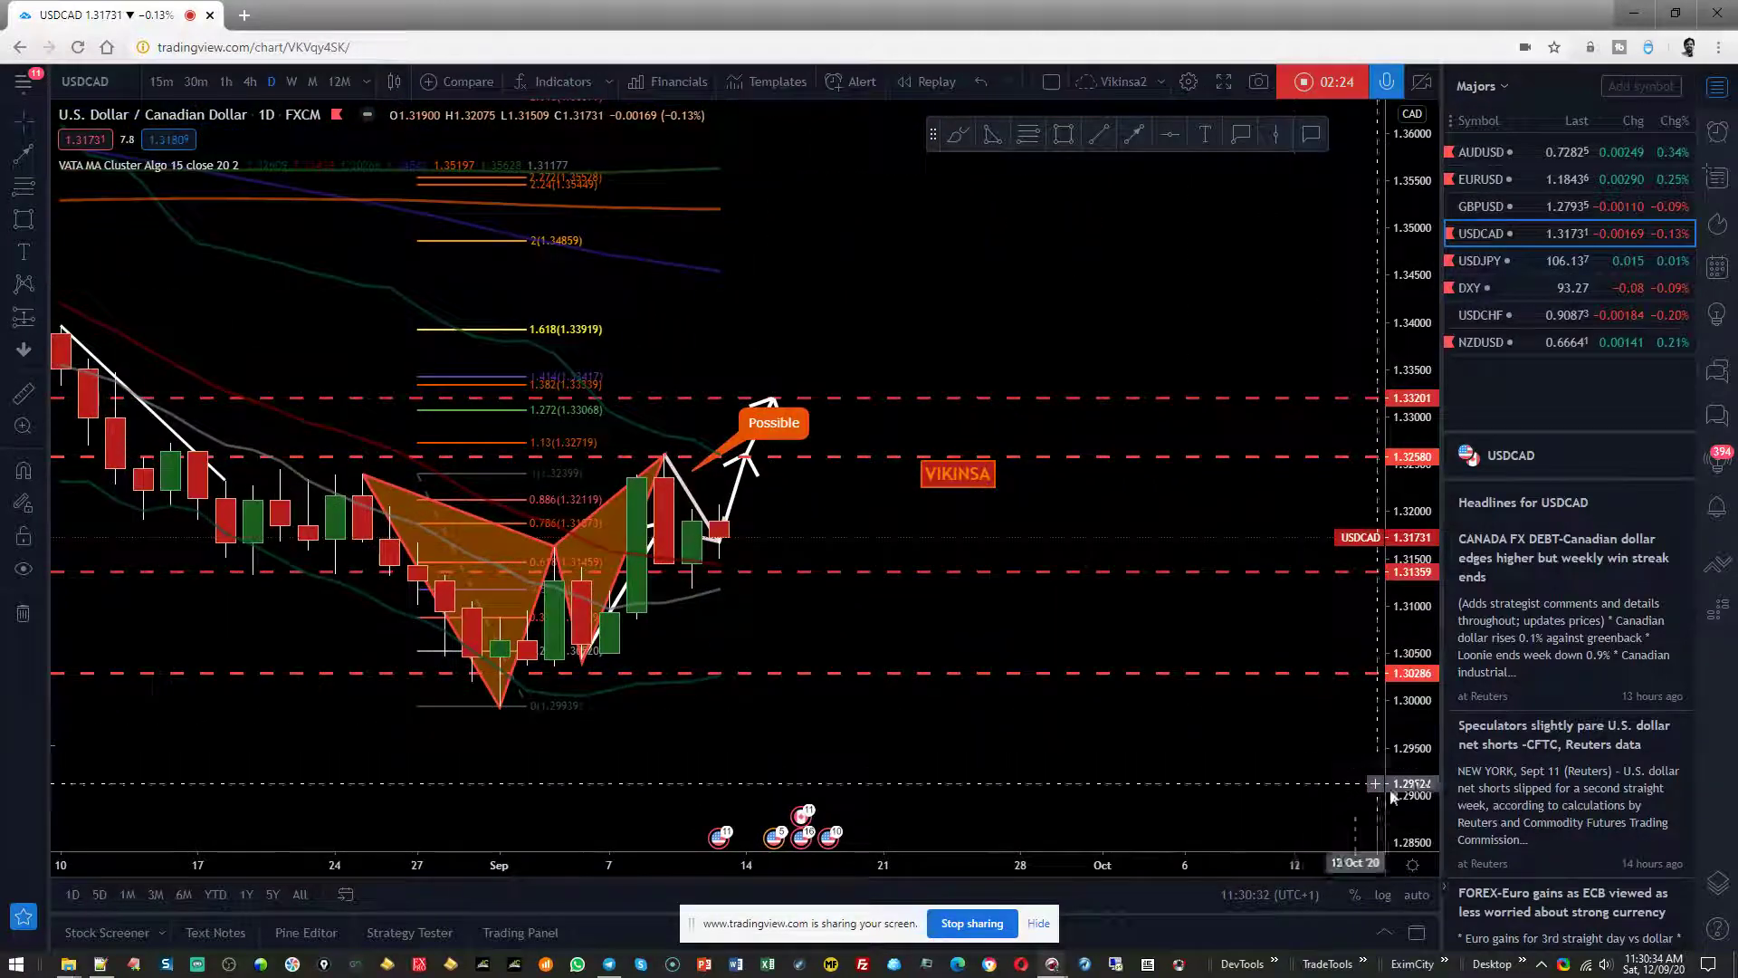
{"action": "left_click_drag", "start_coordinate": [1411, 777], "coordinate": [1412, 731]}
{"action": "left_click_drag", "start_coordinate": [663, 473], "coordinate": [810, 453]}
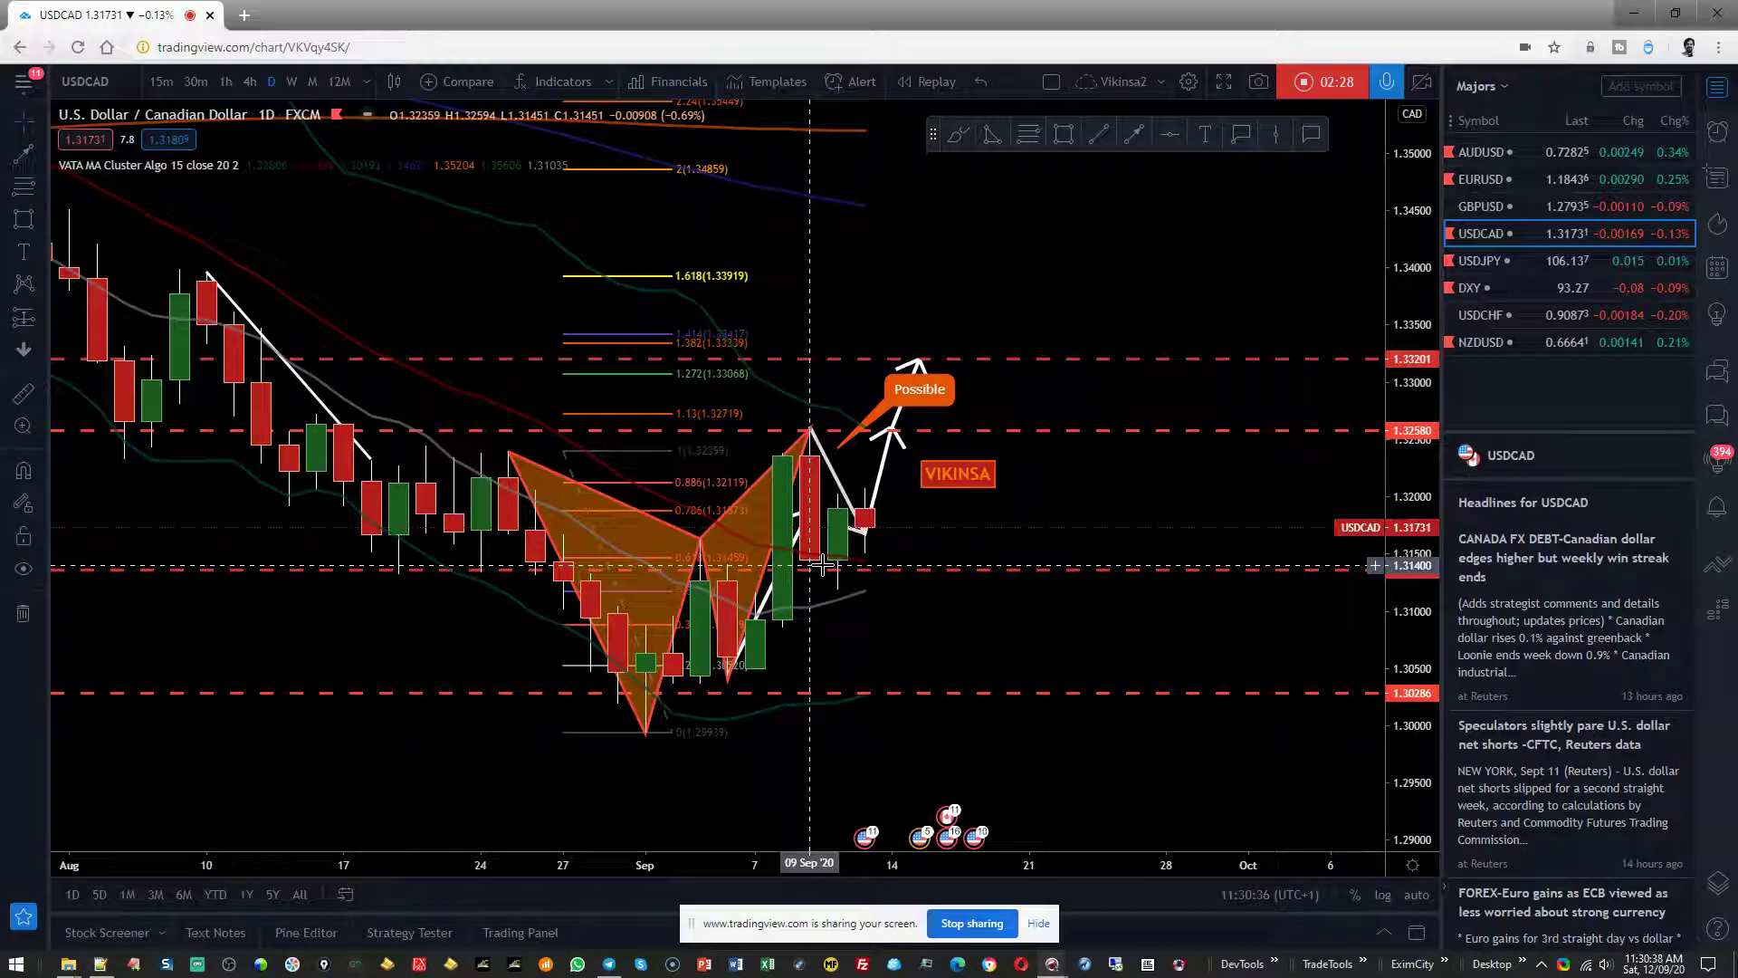
Measure the pullback from about 1.32341 down to the latest candles, then clear the measurements
{"action": "left_click", "coordinate": [20, 401]}
{"action": "left_click", "coordinate": [811, 457]}
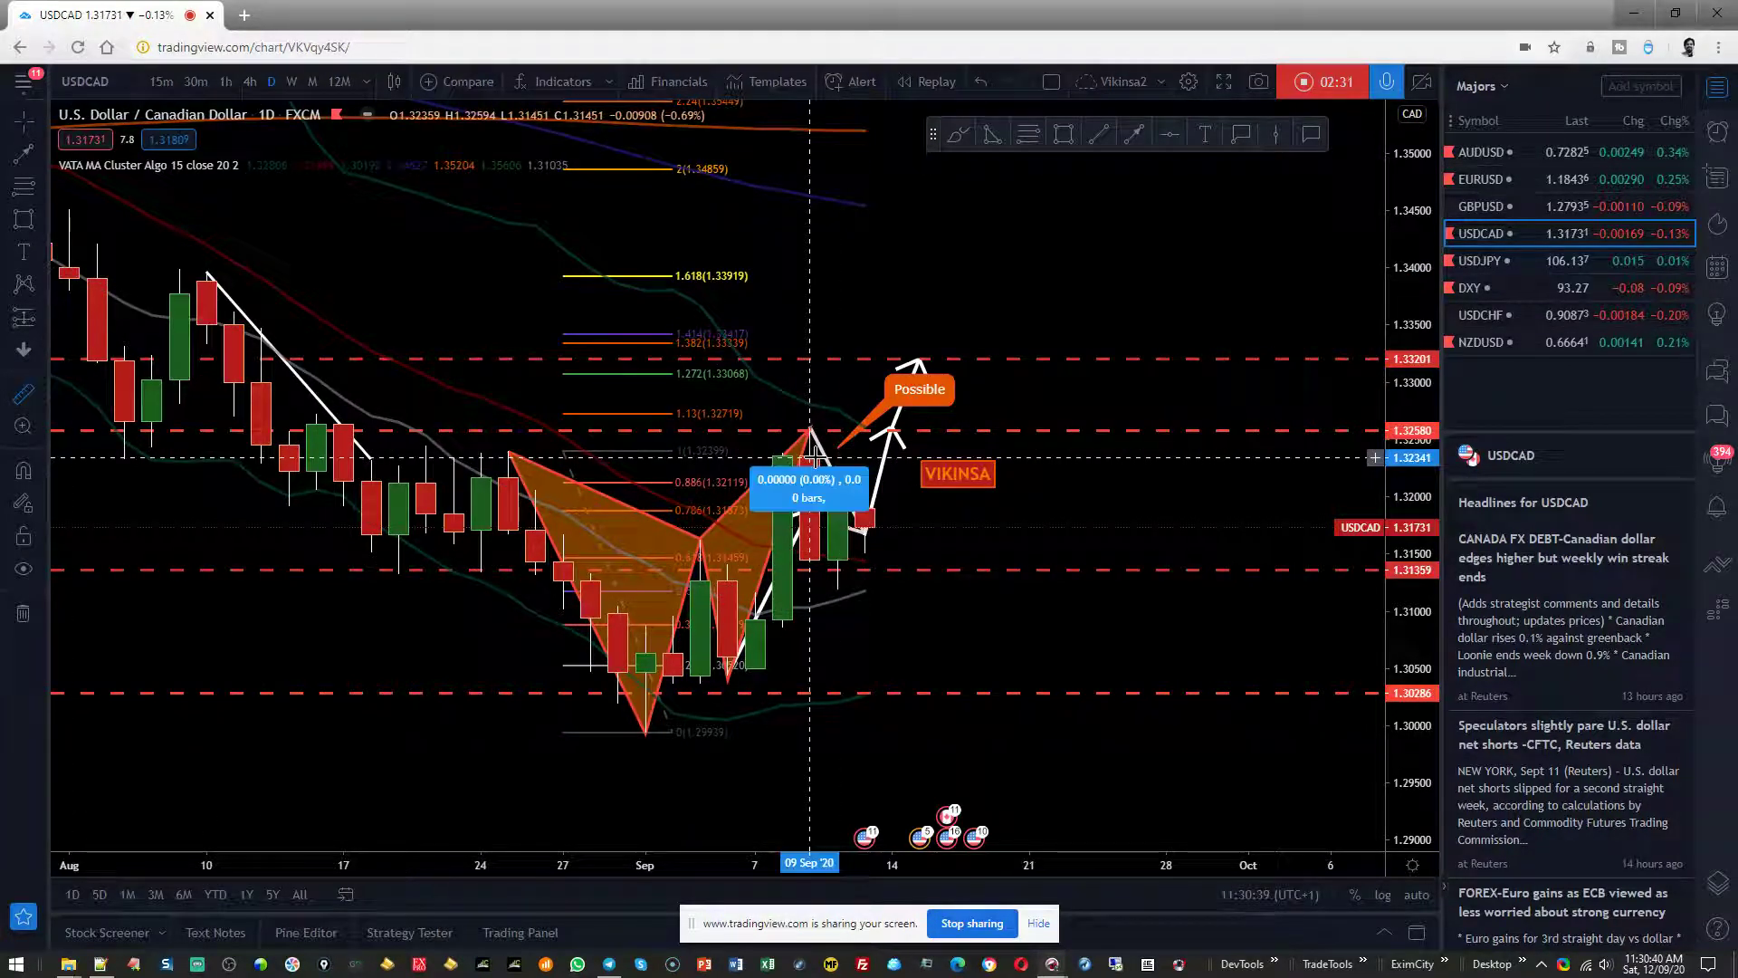
{"action": "left_click", "coordinate": [821, 565]}
{"action": "scroll", "coordinate": [1051, 505], "scroll_direction": "up", "scroll_amount": 1}
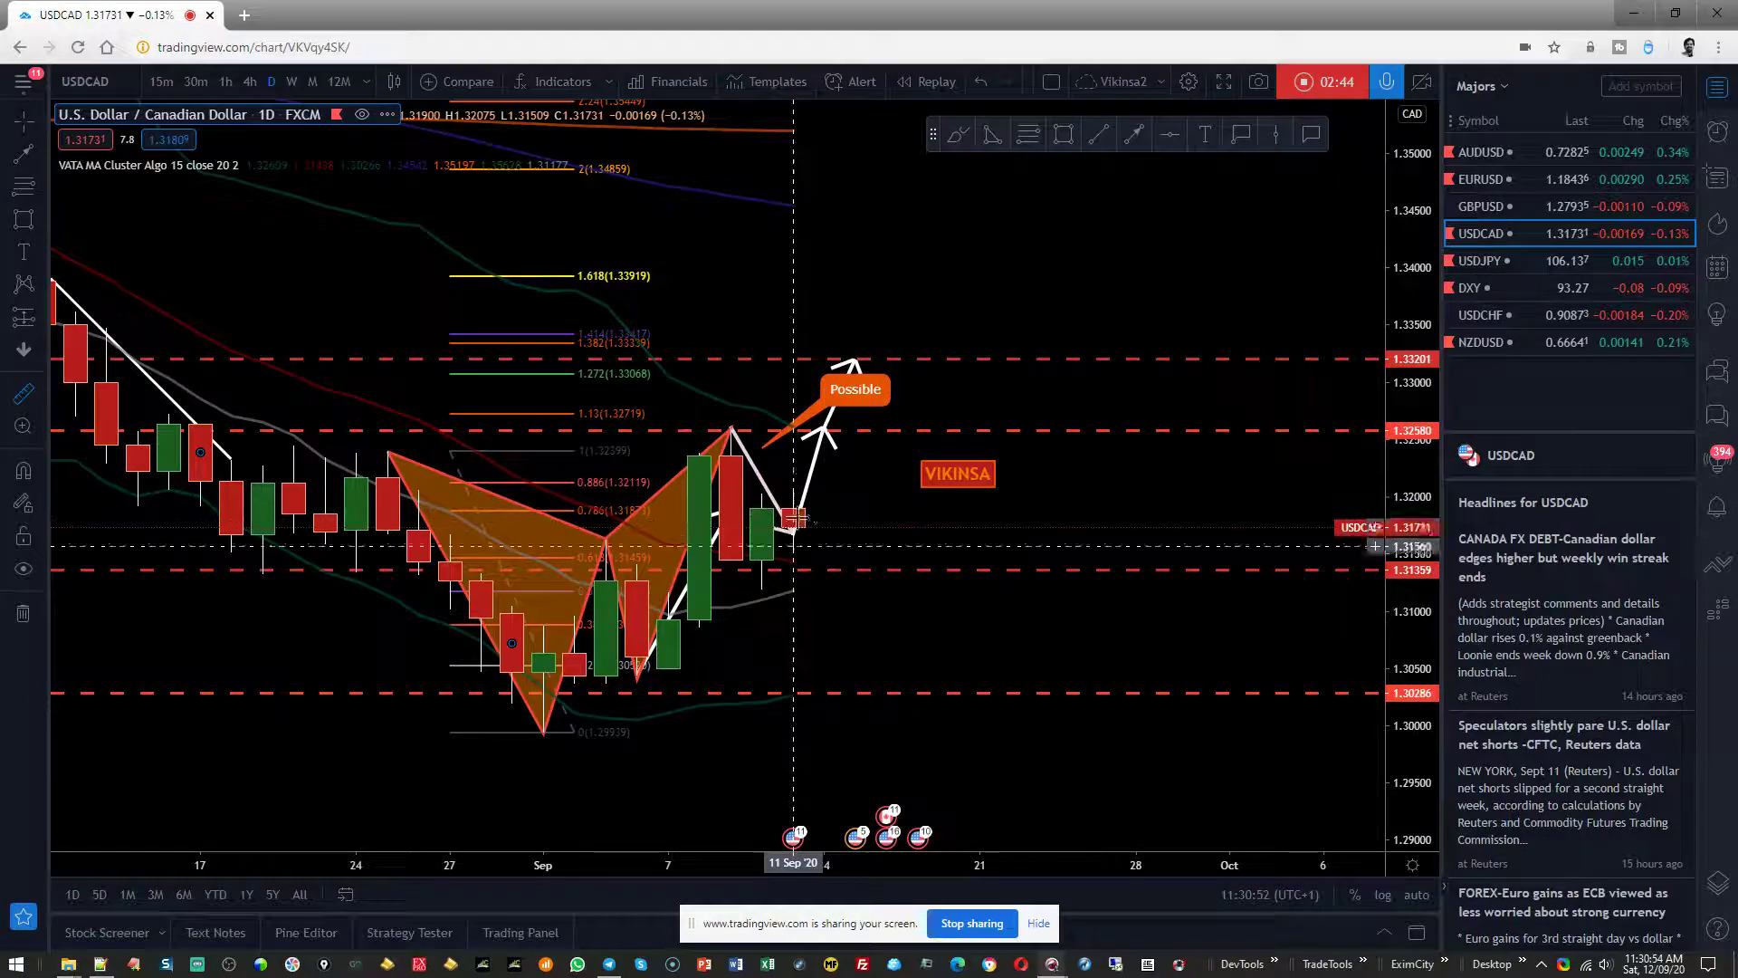
{"action": "left_click", "coordinate": [1200, 500]}
{"action": "left_click", "coordinate": [1296, 559]}
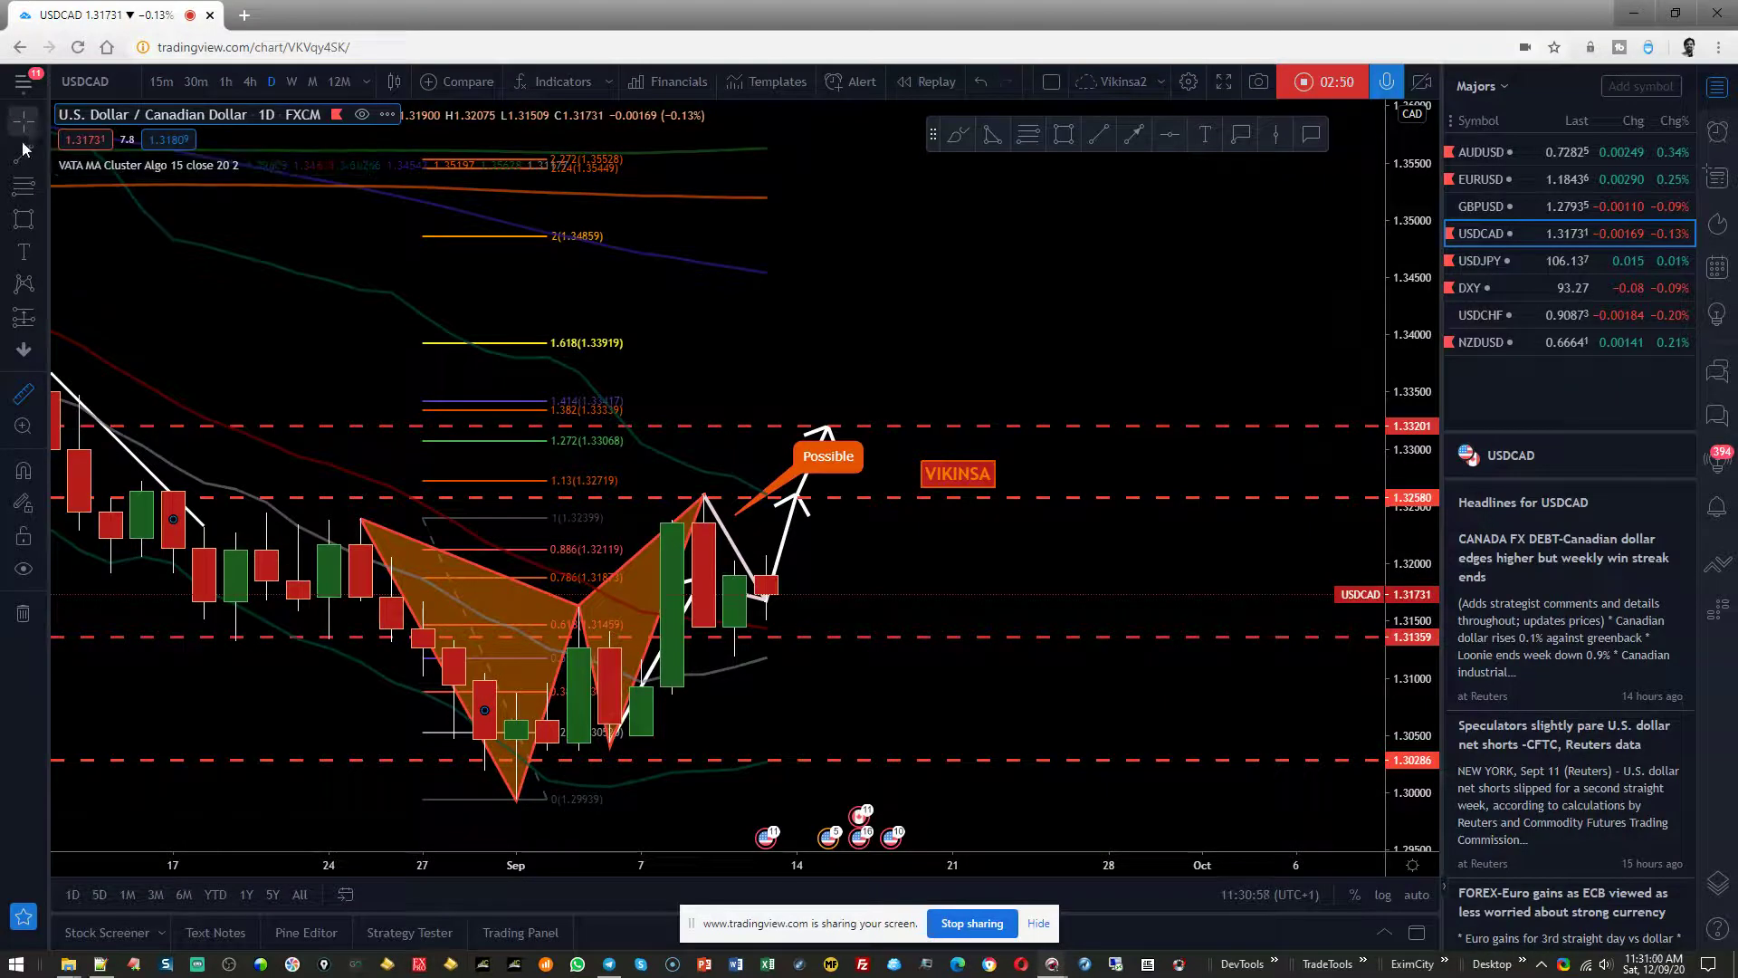
Check the 1.30286 support line, then pick Horizontal Ray from the favourites bar
{"action": "left_click", "coordinate": [1114, 515]}
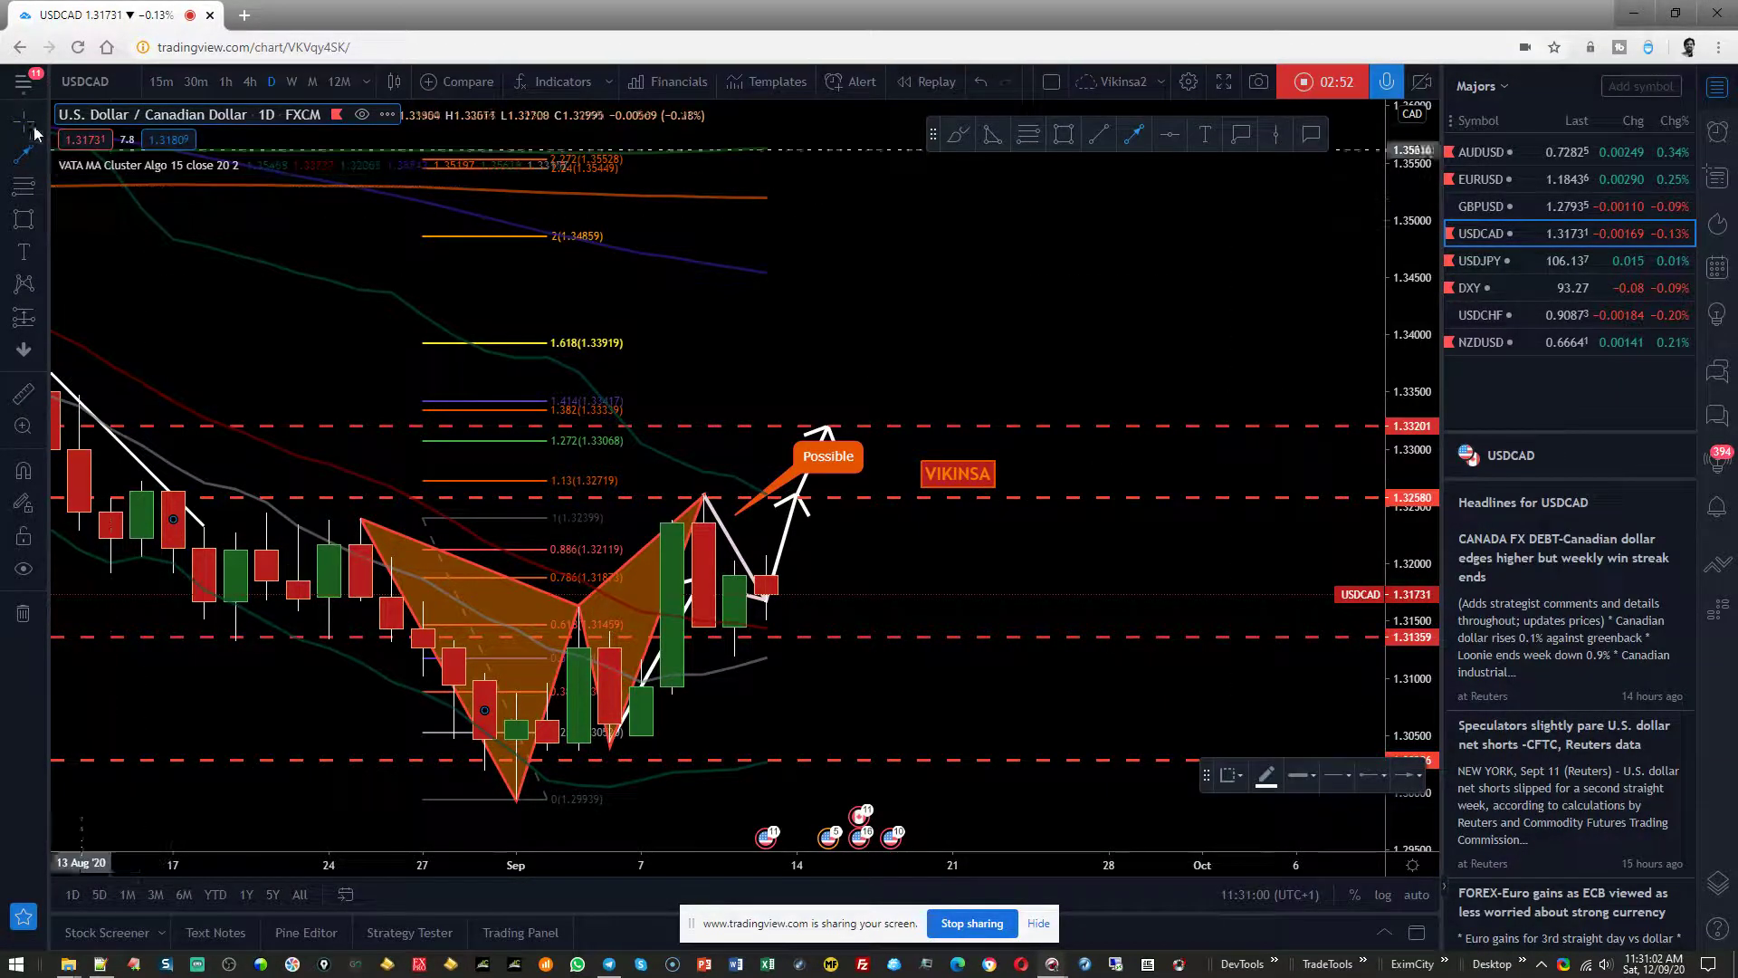
{"action": "left_click", "coordinate": [1300, 487]}
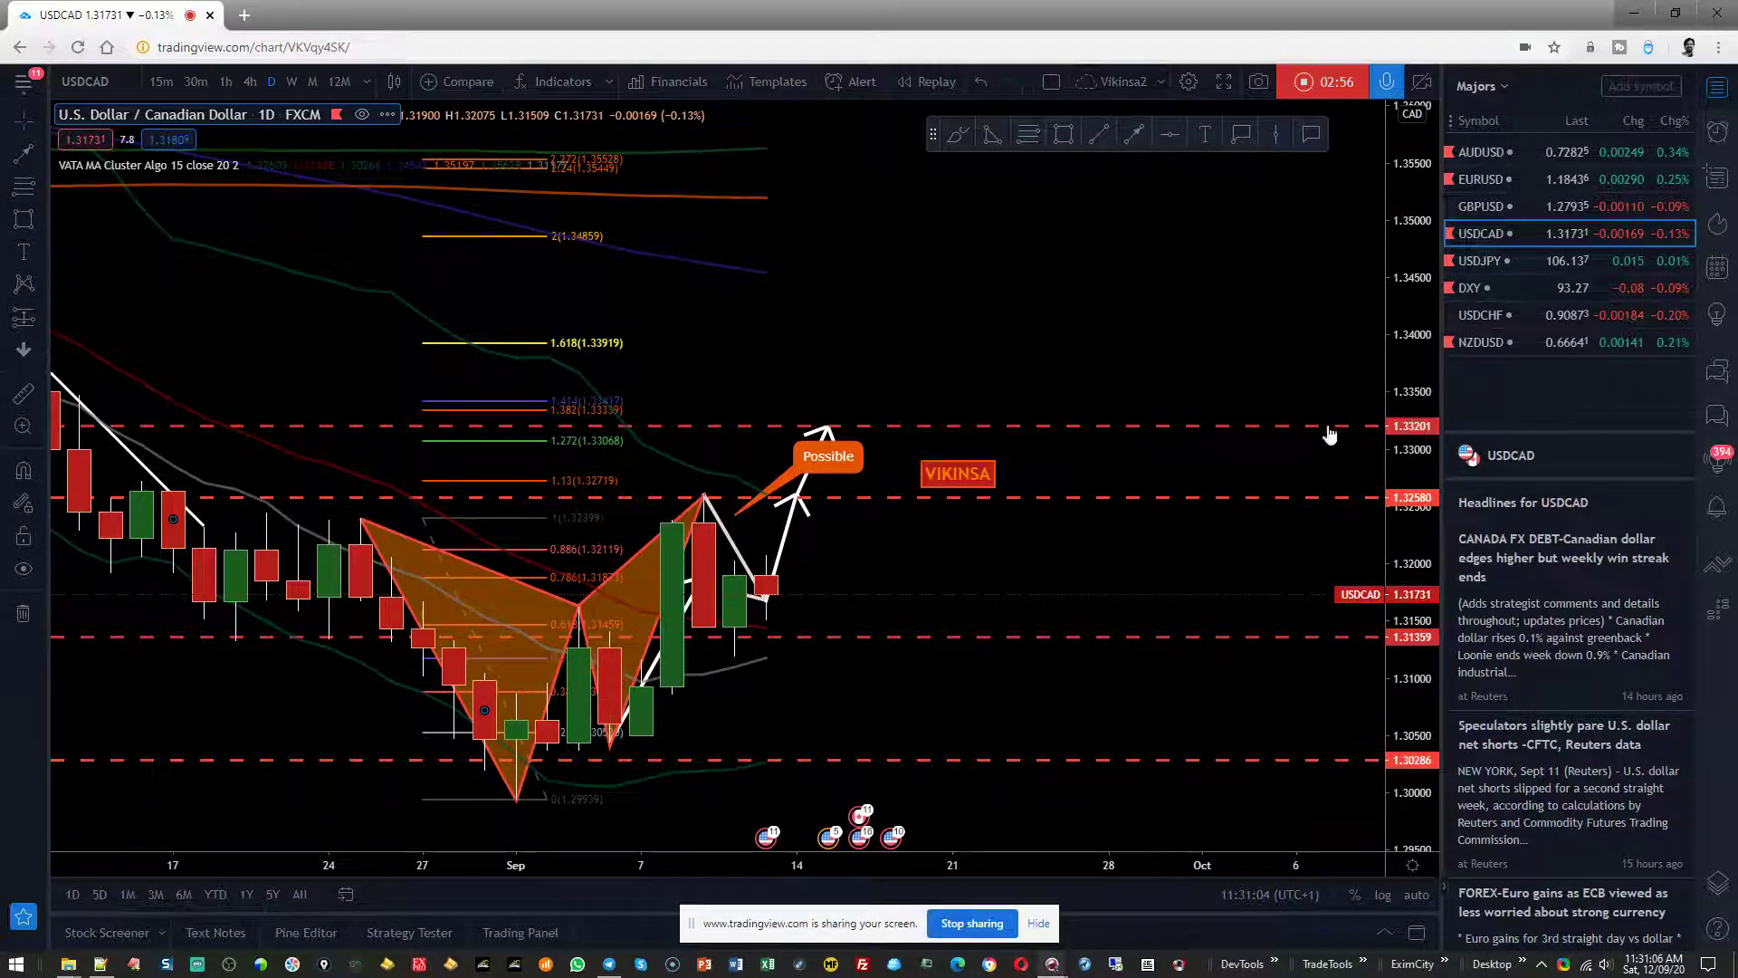
{"action": "scroll", "coordinate": [1060, 359], "scroll_direction": "down", "scroll_amount": 3}
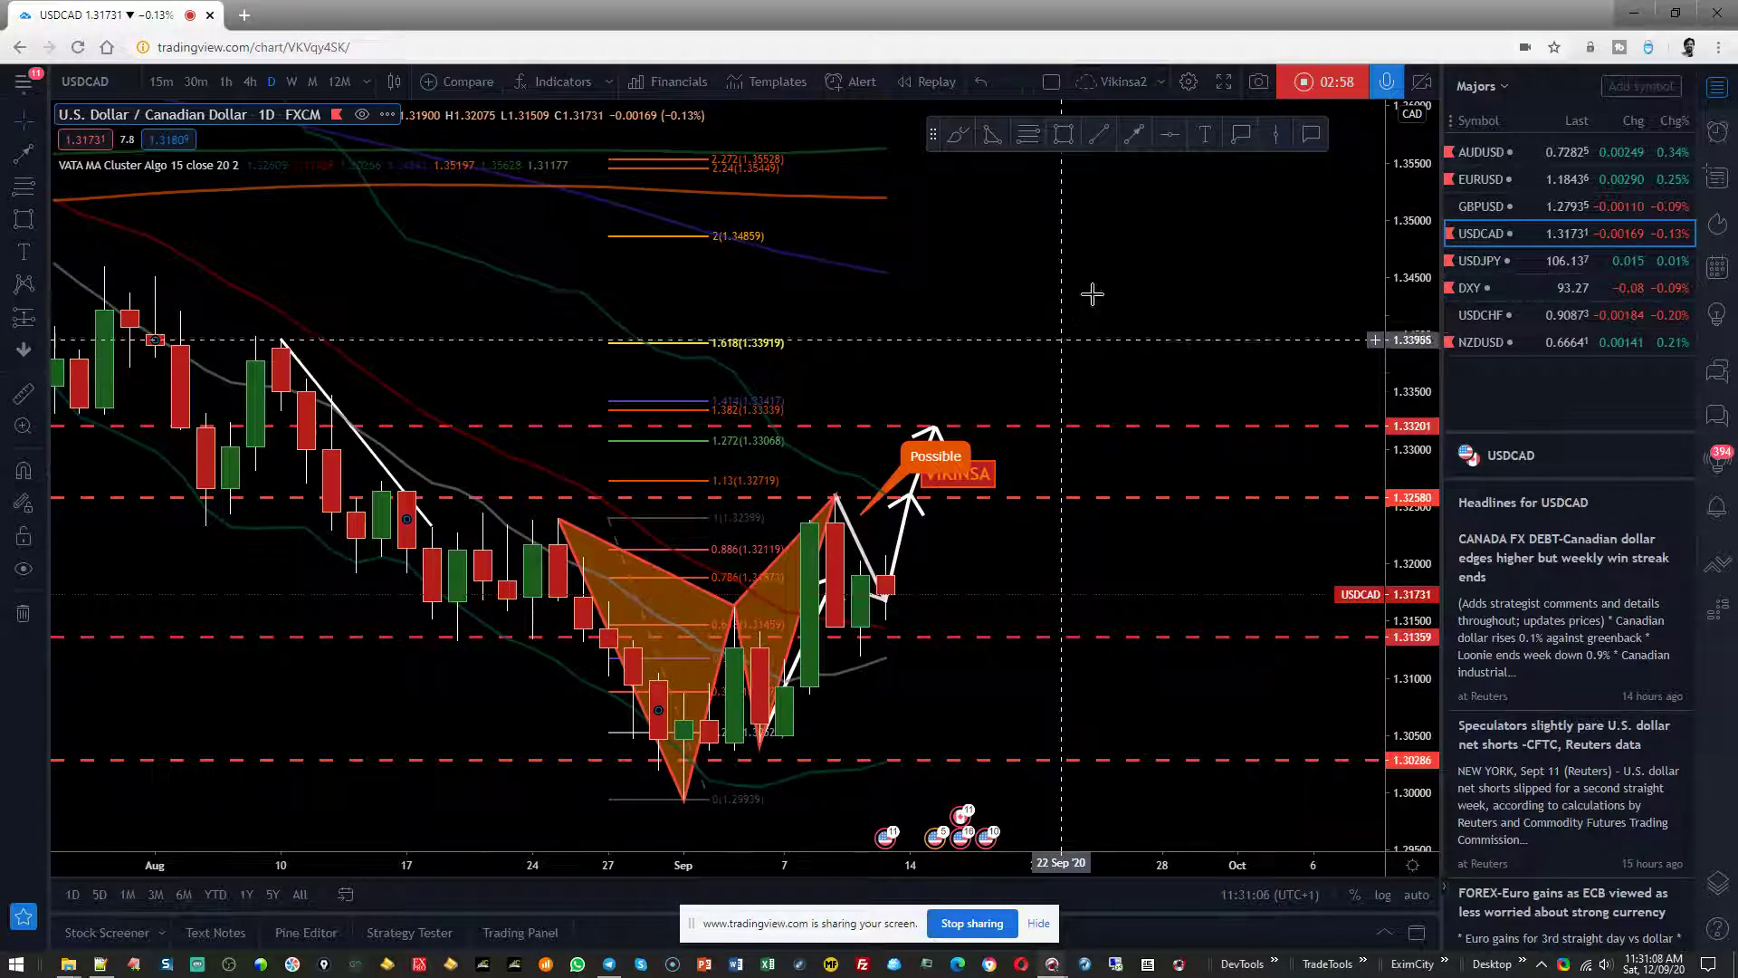
{"action": "left_click", "coordinate": [1170, 134]}
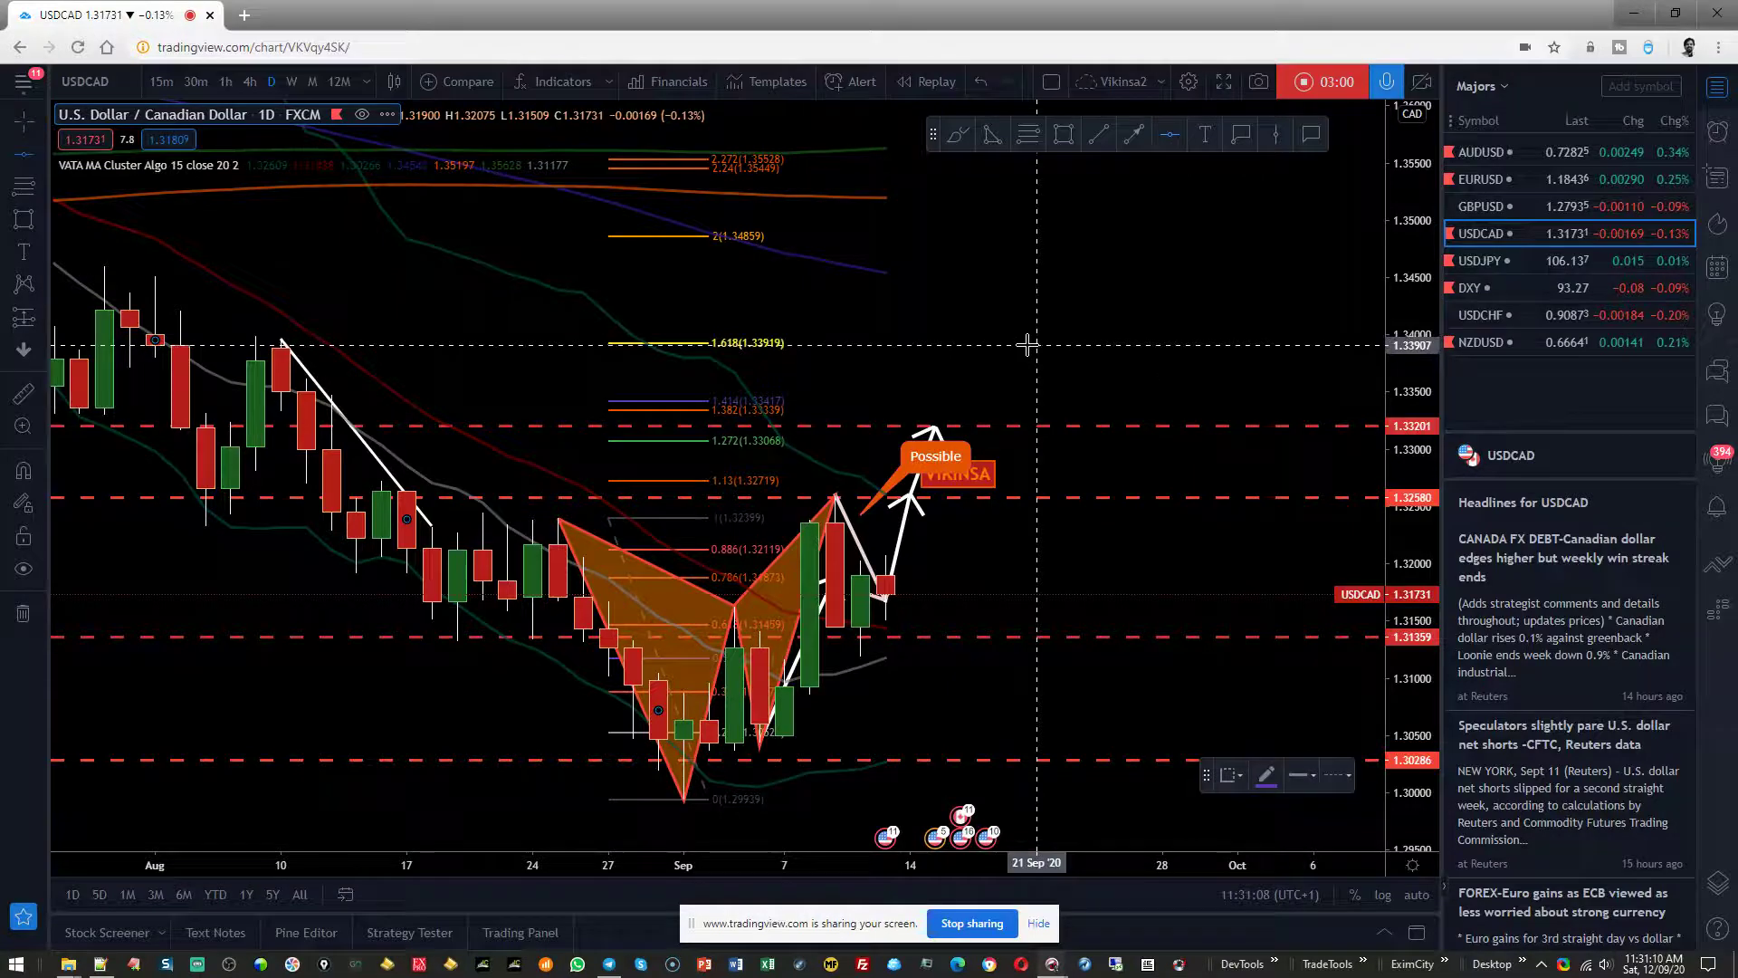
Add a red horizontal line at 1.33923 and delete the orange harmonic pattern
{"action": "left_click", "coordinate": [1025, 342]}
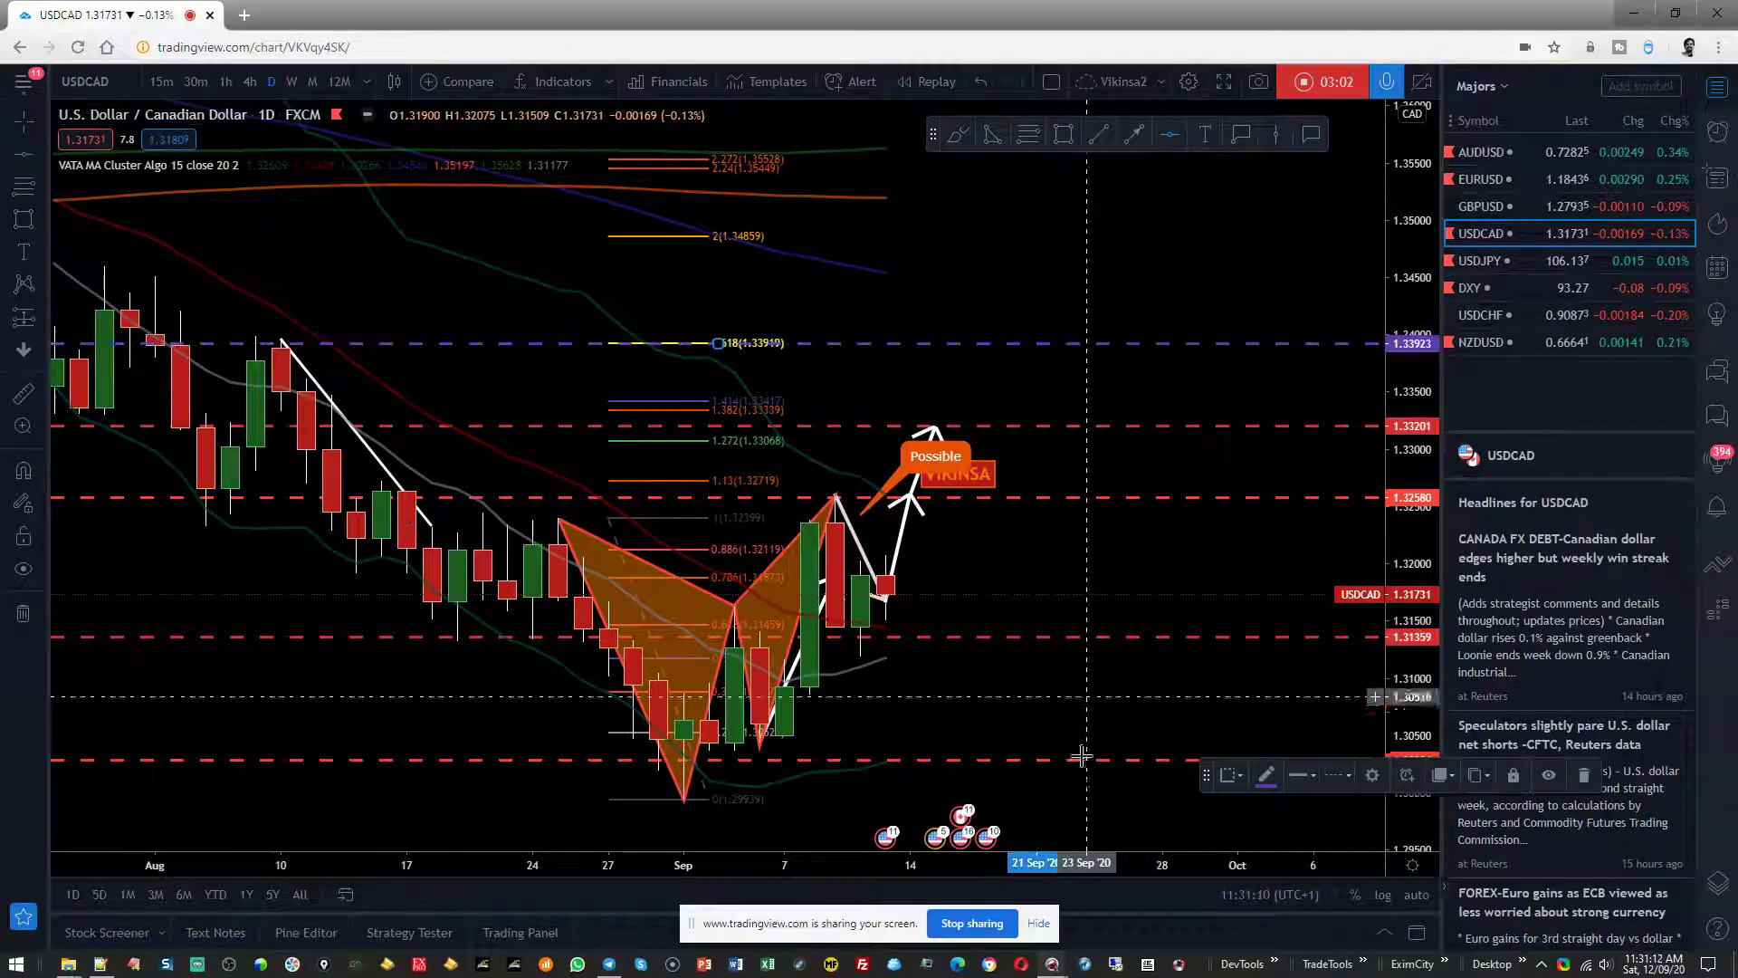
{"action": "double_click", "coordinate": [1242, 346]}
{"action": "left_click", "coordinate": [784, 433]}
{"action": "left_click", "coordinate": [727, 433]}
{"action": "left_click", "coordinate": [773, 490]}
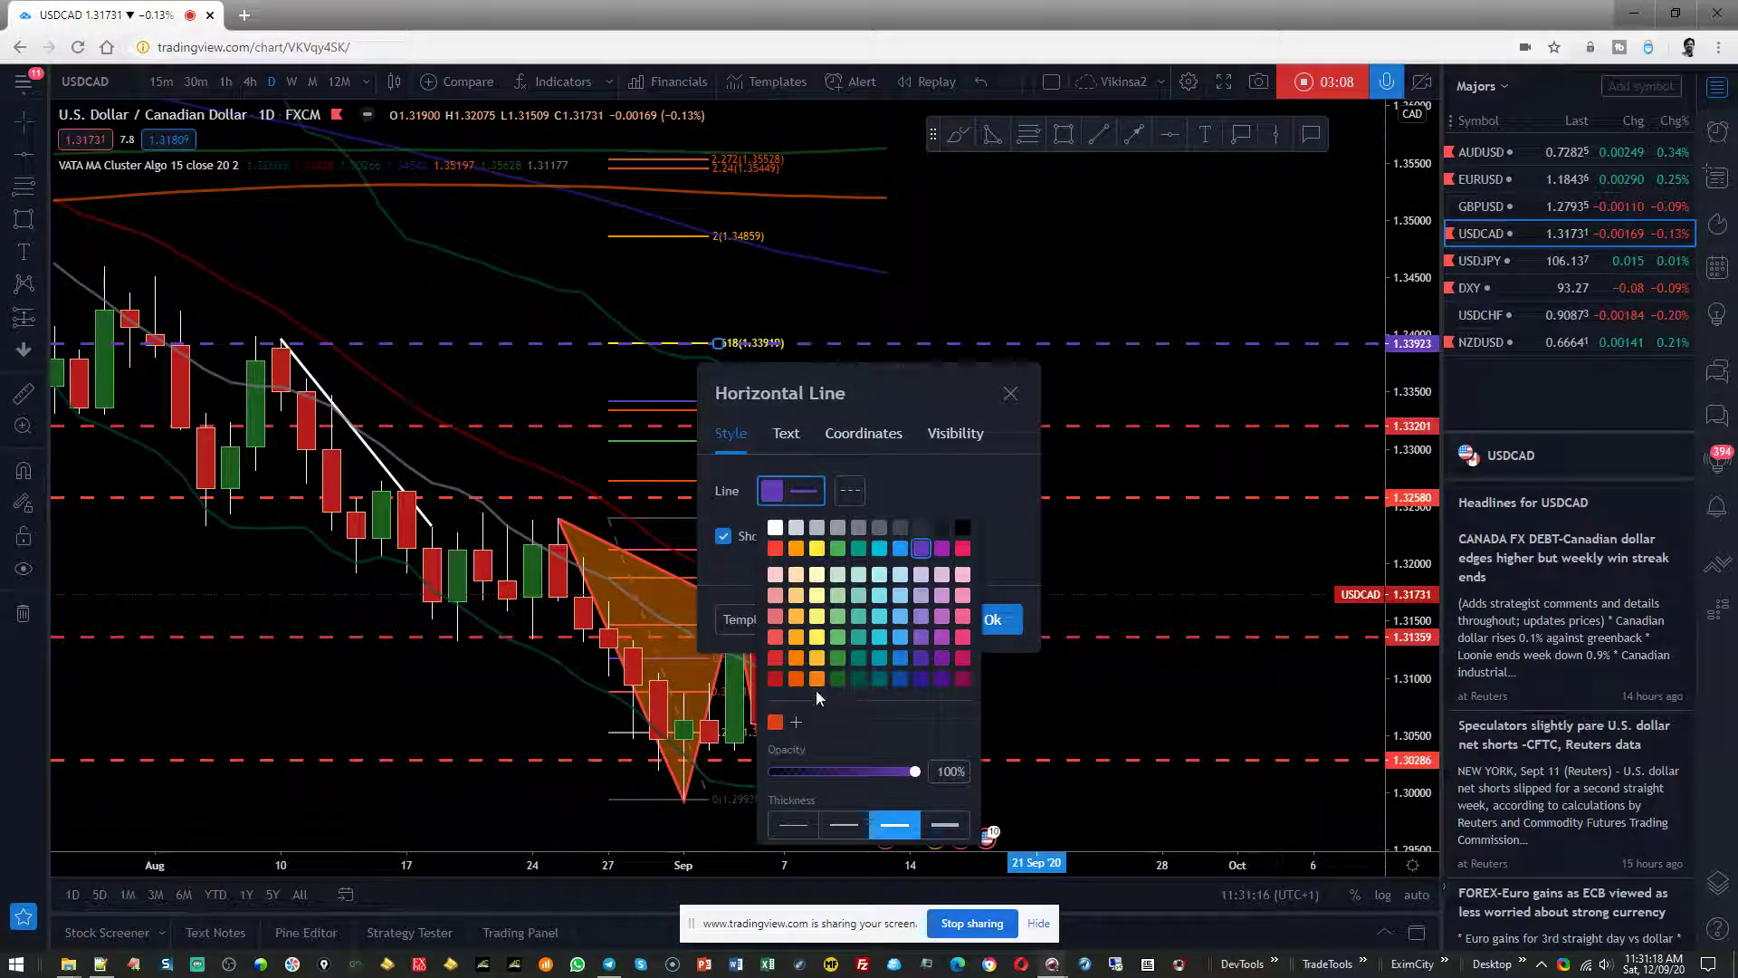
{"action": "left_click", "coordinate": [775, 679]}
{"action": "left_click", "coordinate": [947, 460]}
{"action": "left_click", "coordinate": [993, 619]}
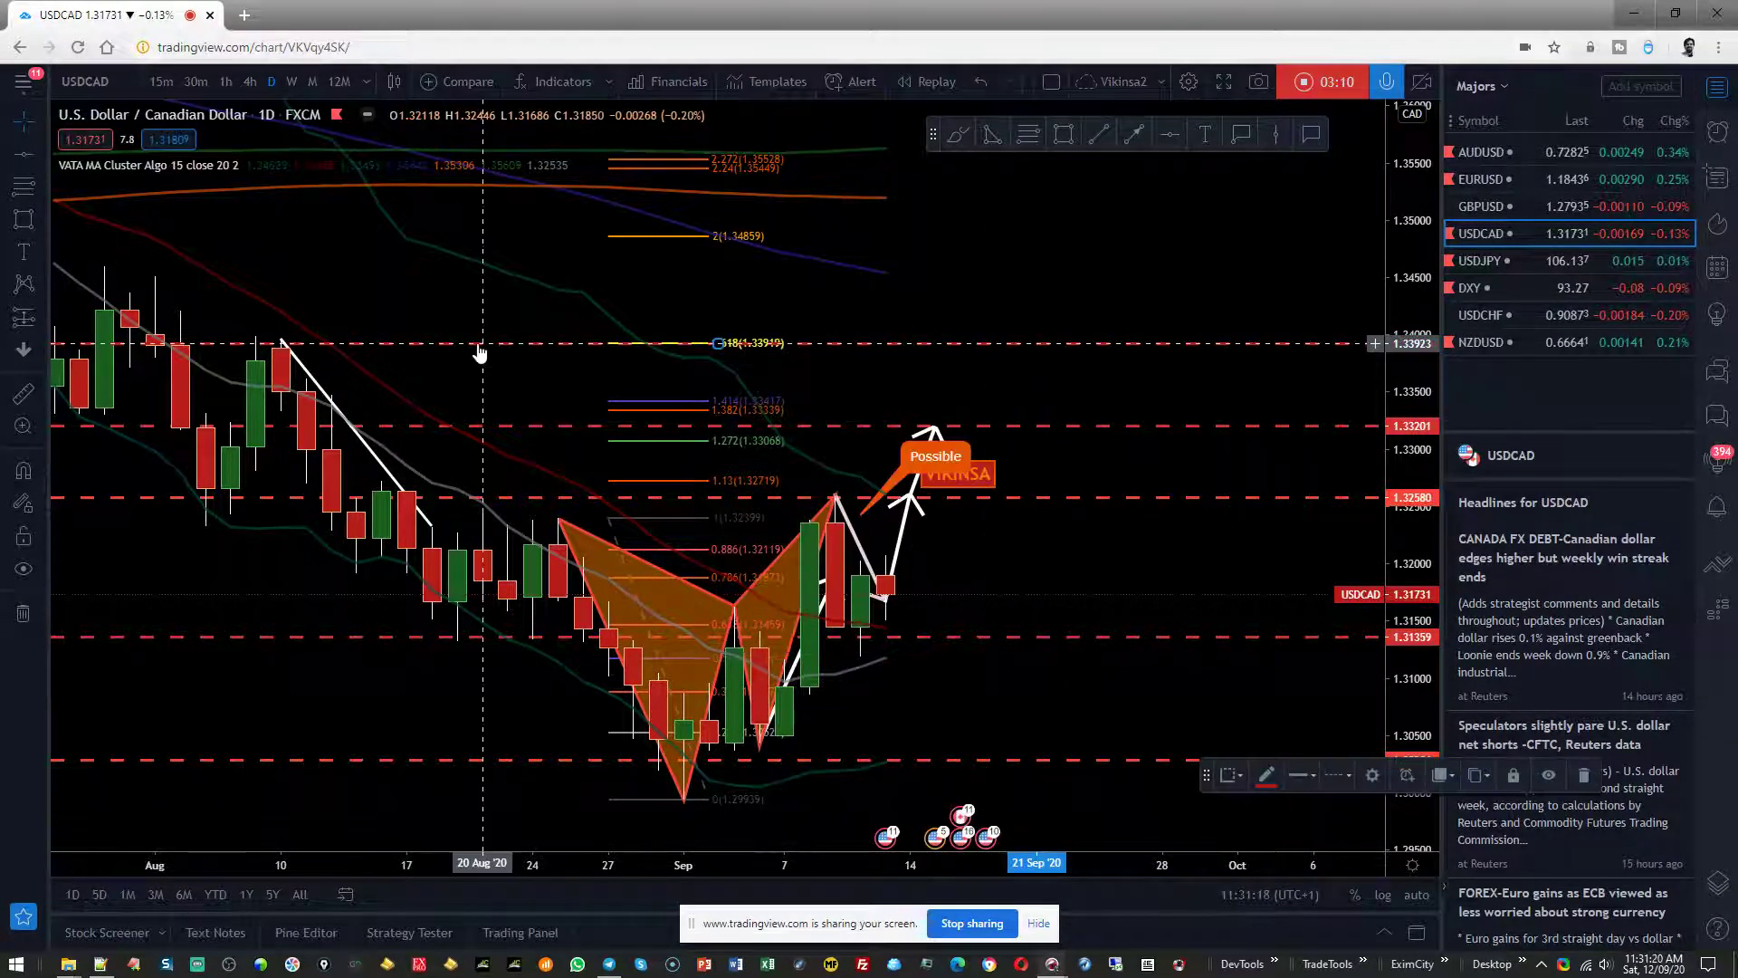
{"action": "left_click", "coordinate": [773, 574]}
{"action": "key", "text": "Delete"}
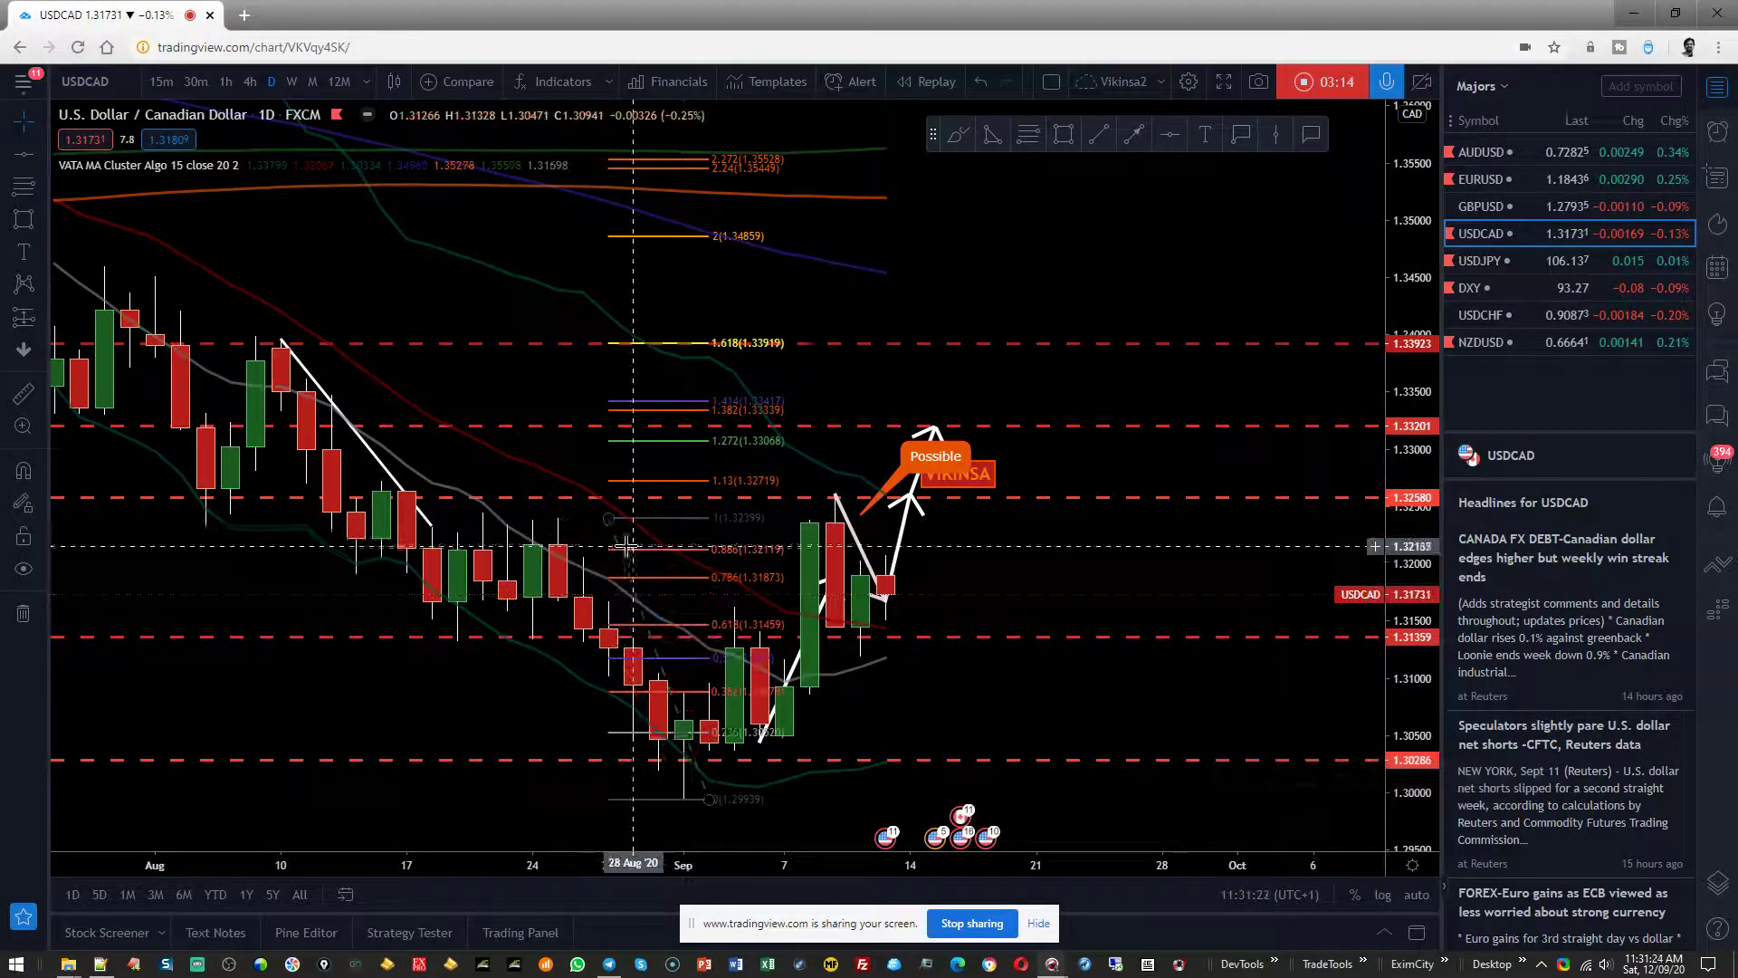
Delete the white zig-zag line and the Possible callout, keeping the up arrow and red lines
{"action": "left_click", "coordinate": [857, 547]}
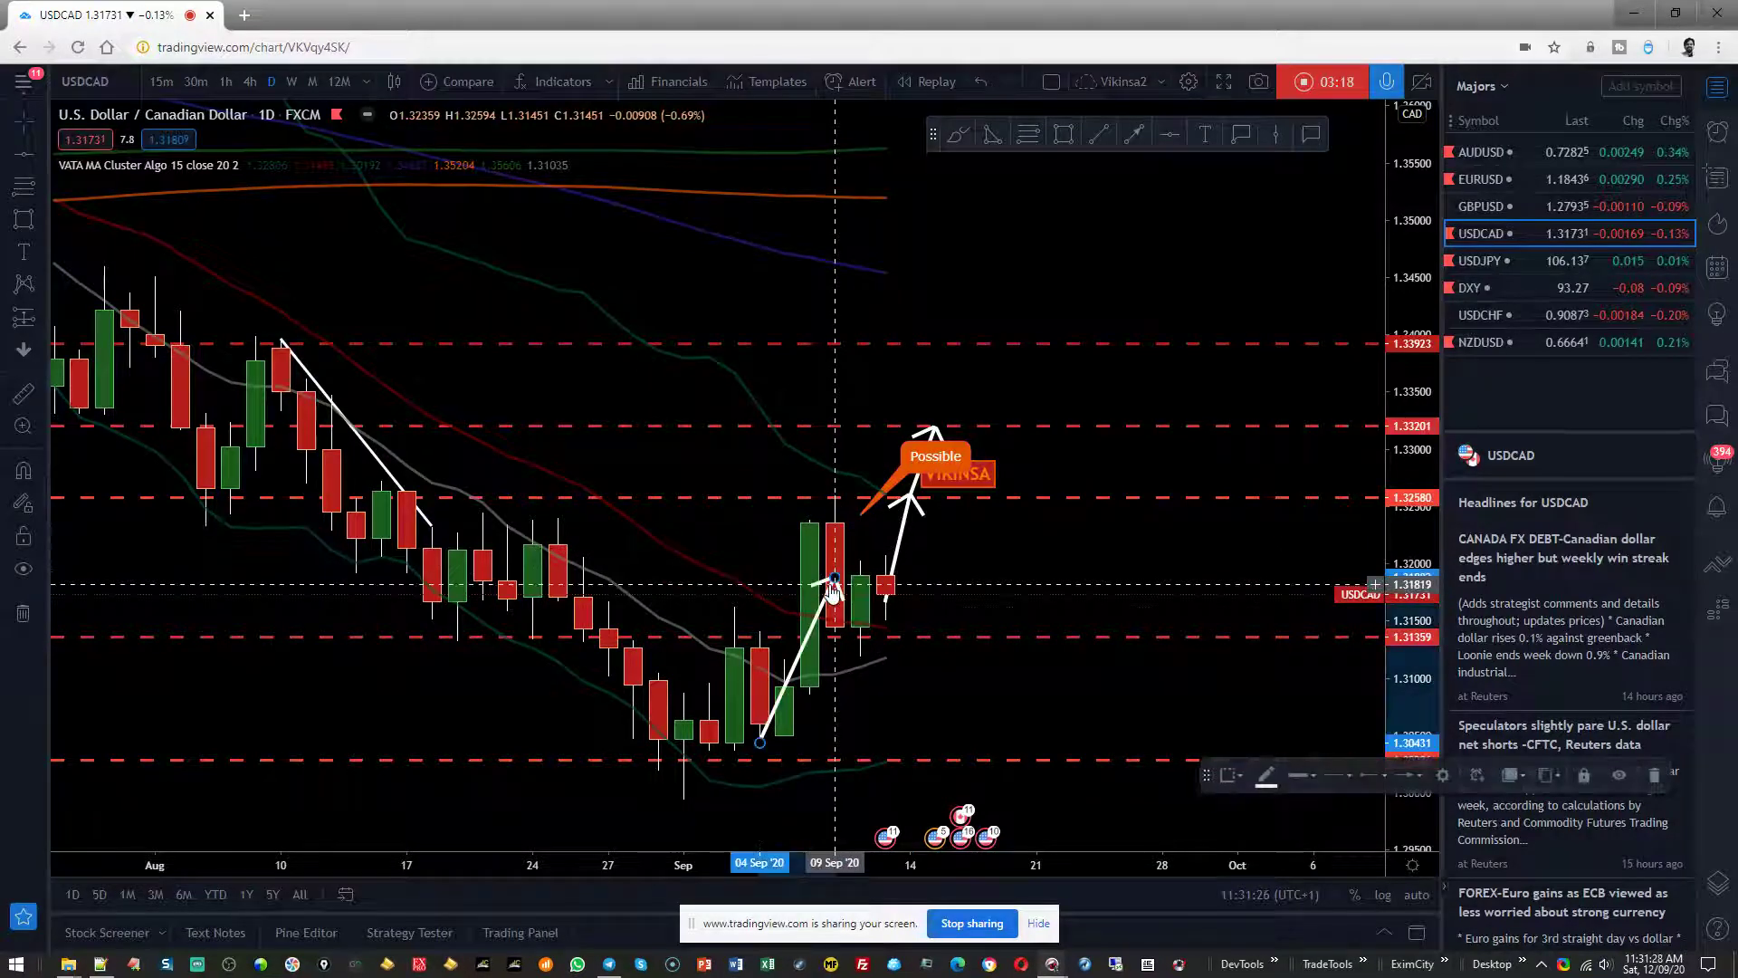
{"action": "key", "text": "Delete"}
{"action": "left_click_drag", "start_coordinate": [960, 608], "coordinate": [929, 586]}
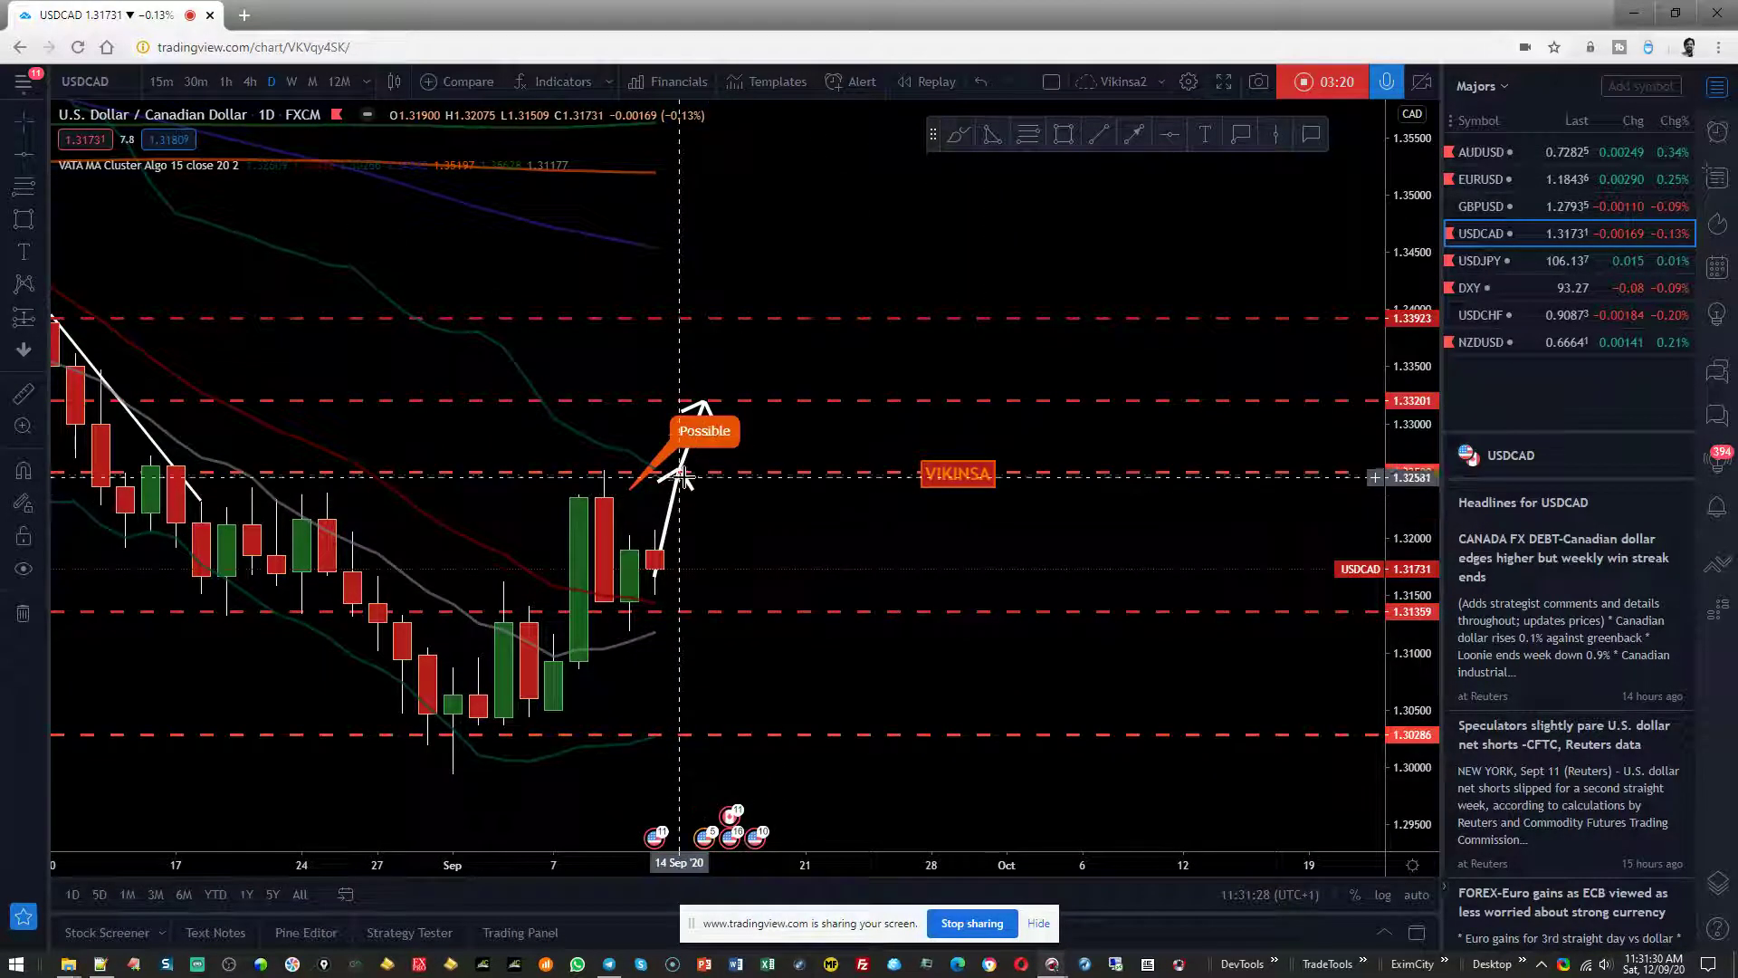
{"action": "key", "text": "ctrl+z"}
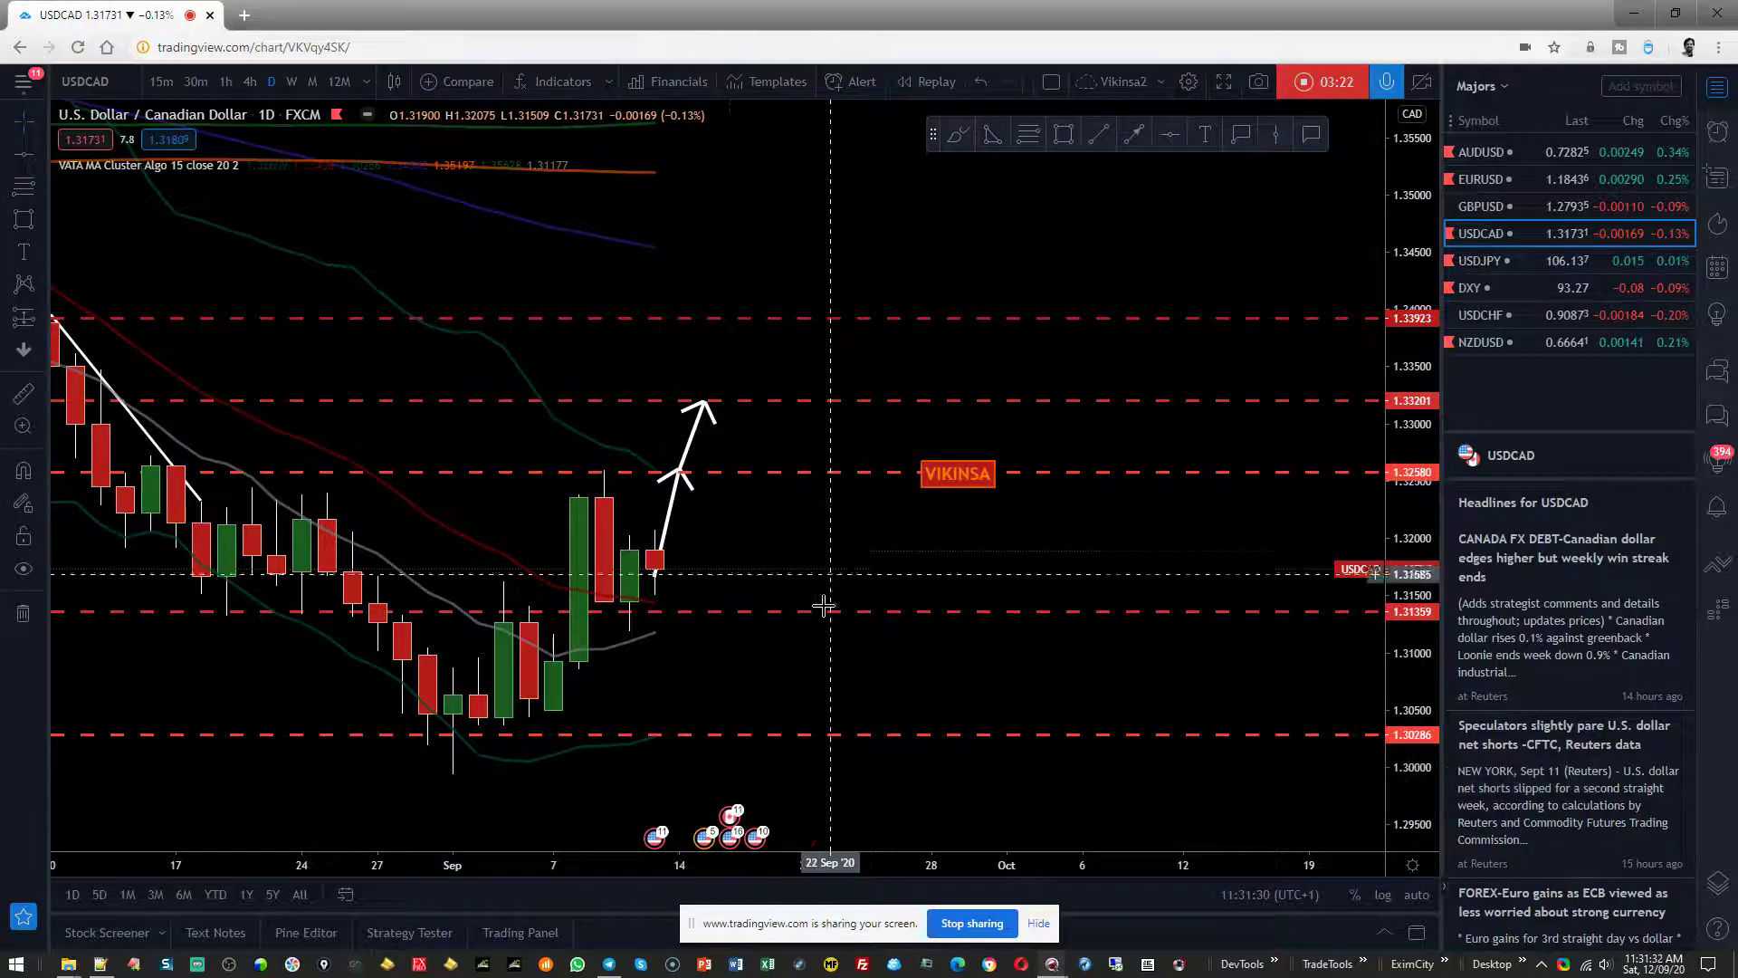
{"action": "left_click_drag", "start_coordinate": [827, 583], "coordinate": [893, 477]}
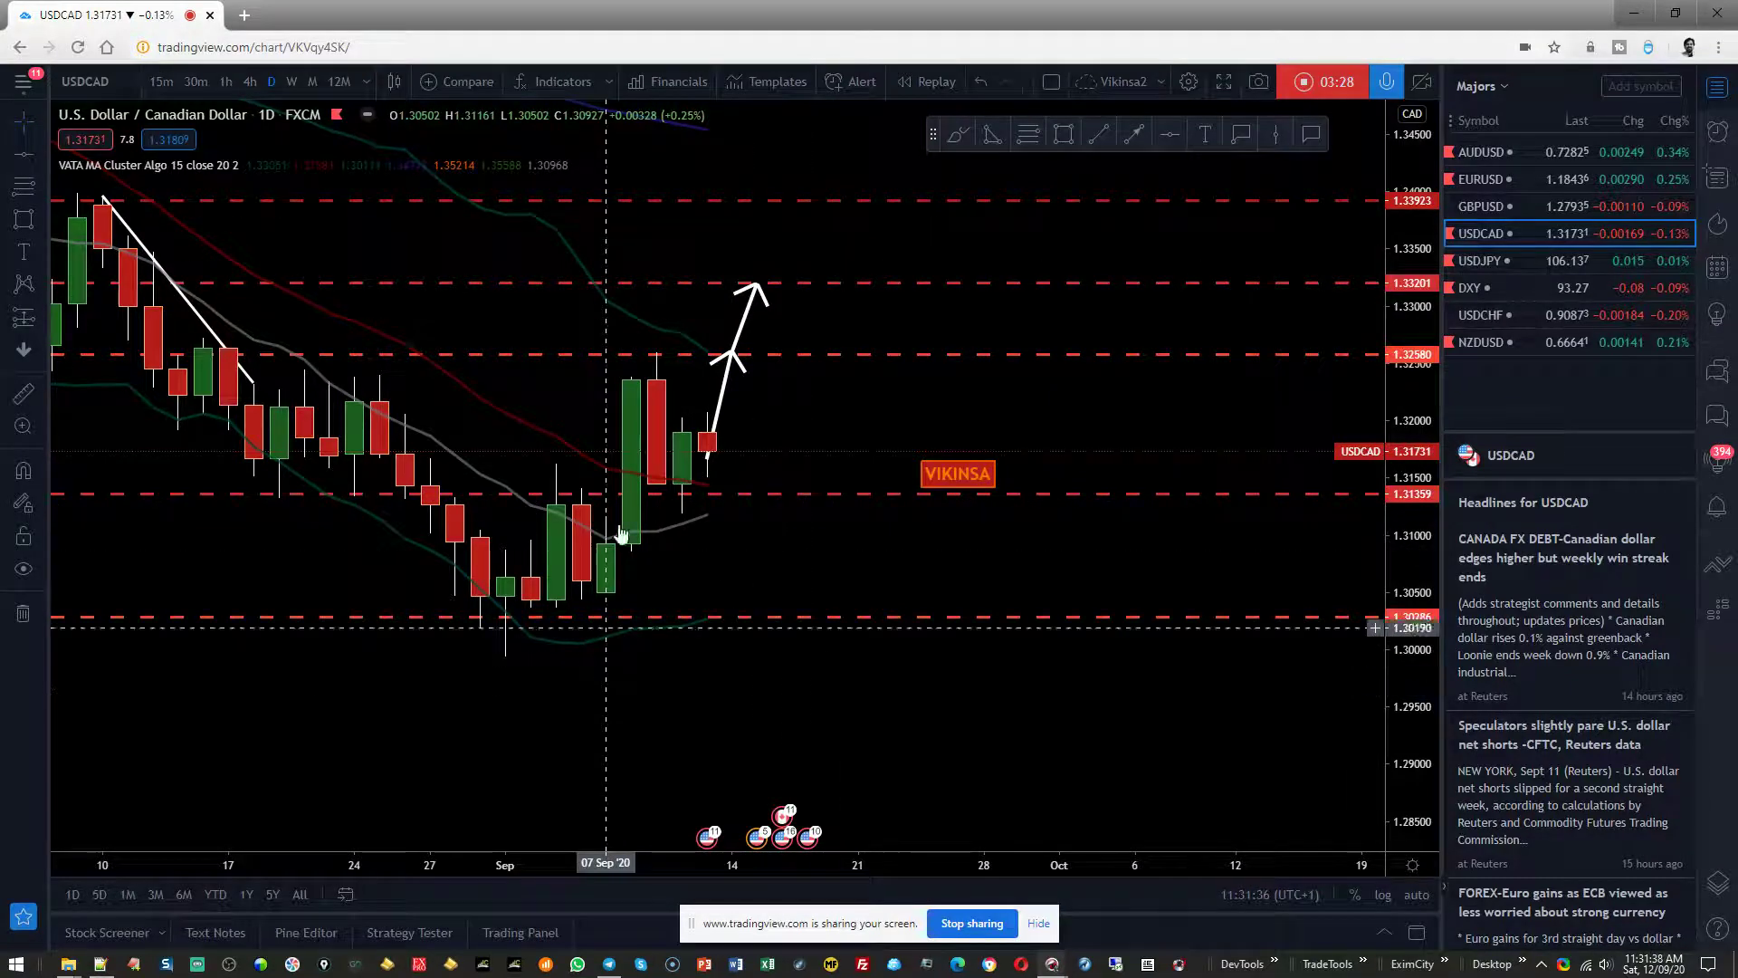
Draw a down arrow from the 1.31359 line to 1.30949, with a temporary Fibonacci retracement
{"action": "left_click", "coordinate": [1138, 135]}
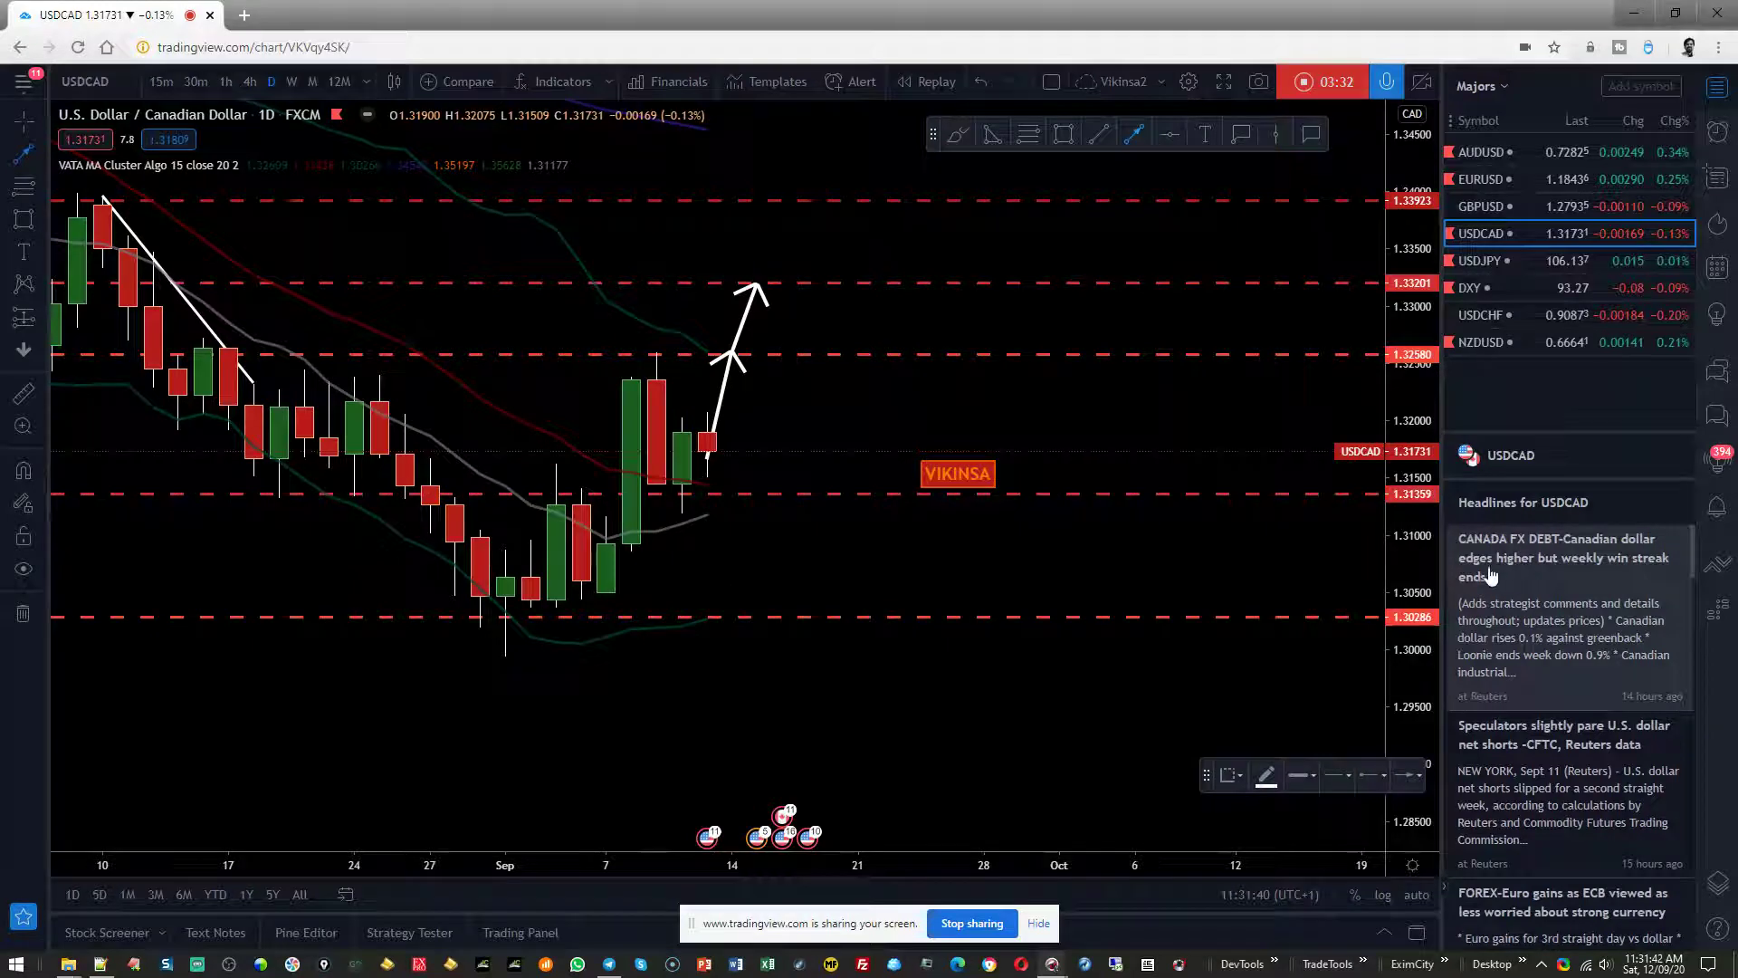
{"action": "left_click", "coordinate": [760, 495]}
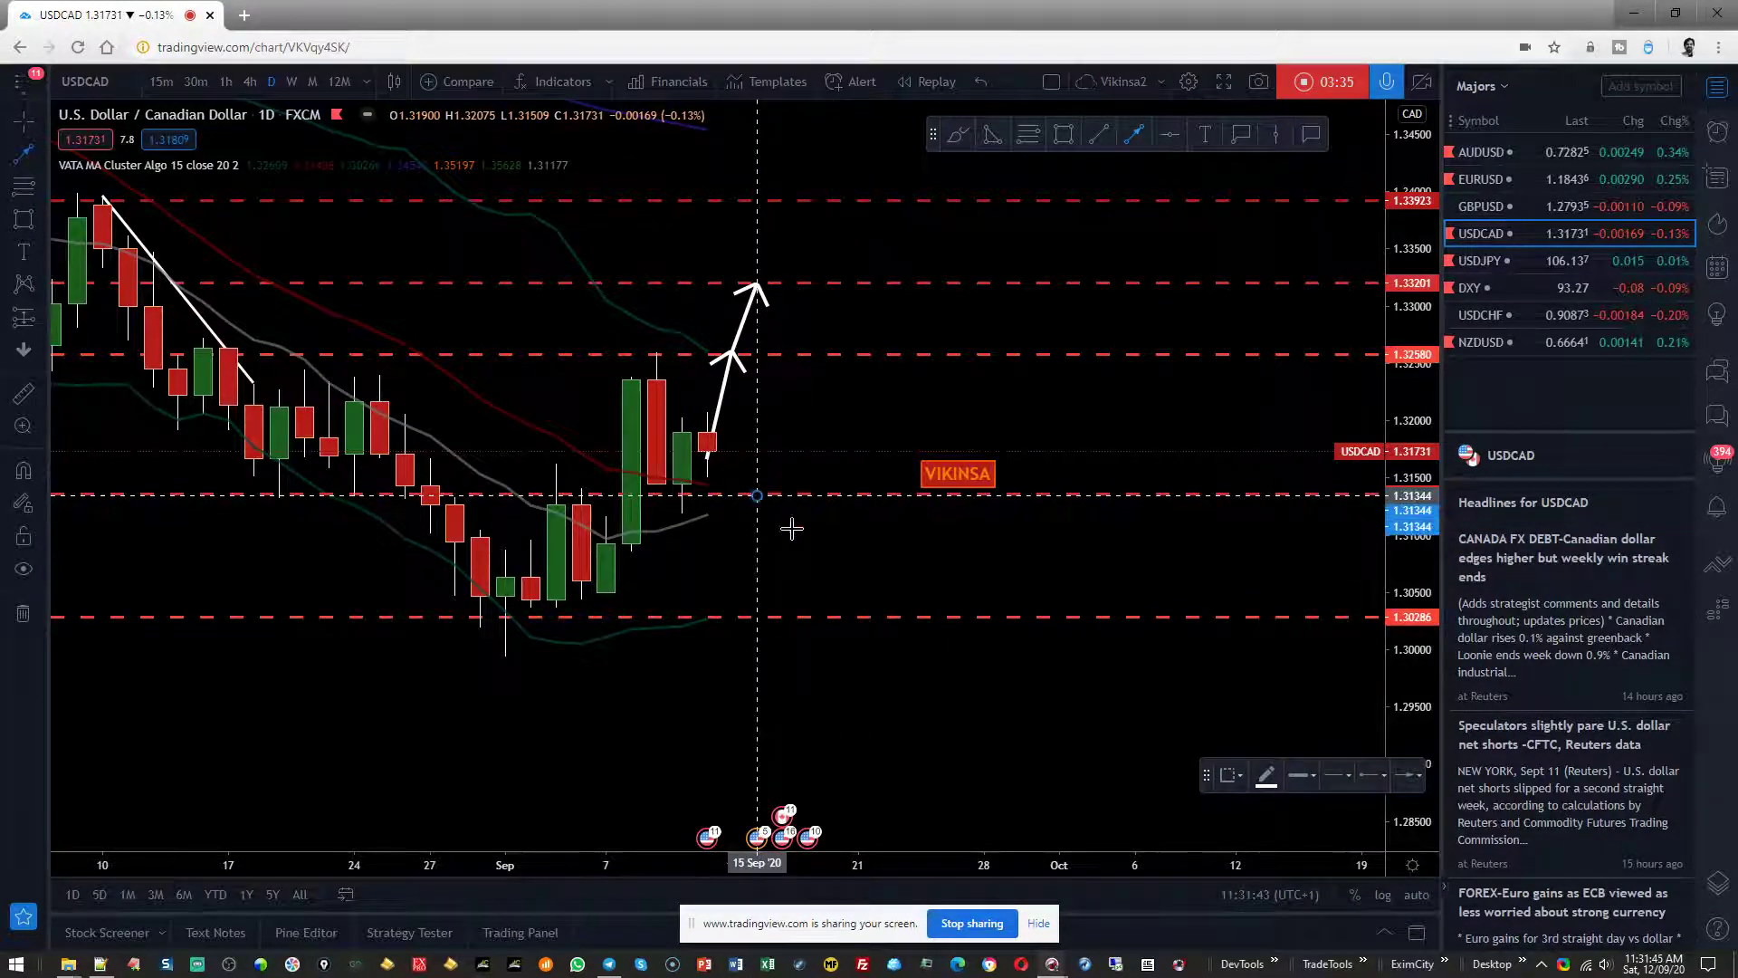
{"action": "left_click", "coordinate": [830, 588]}
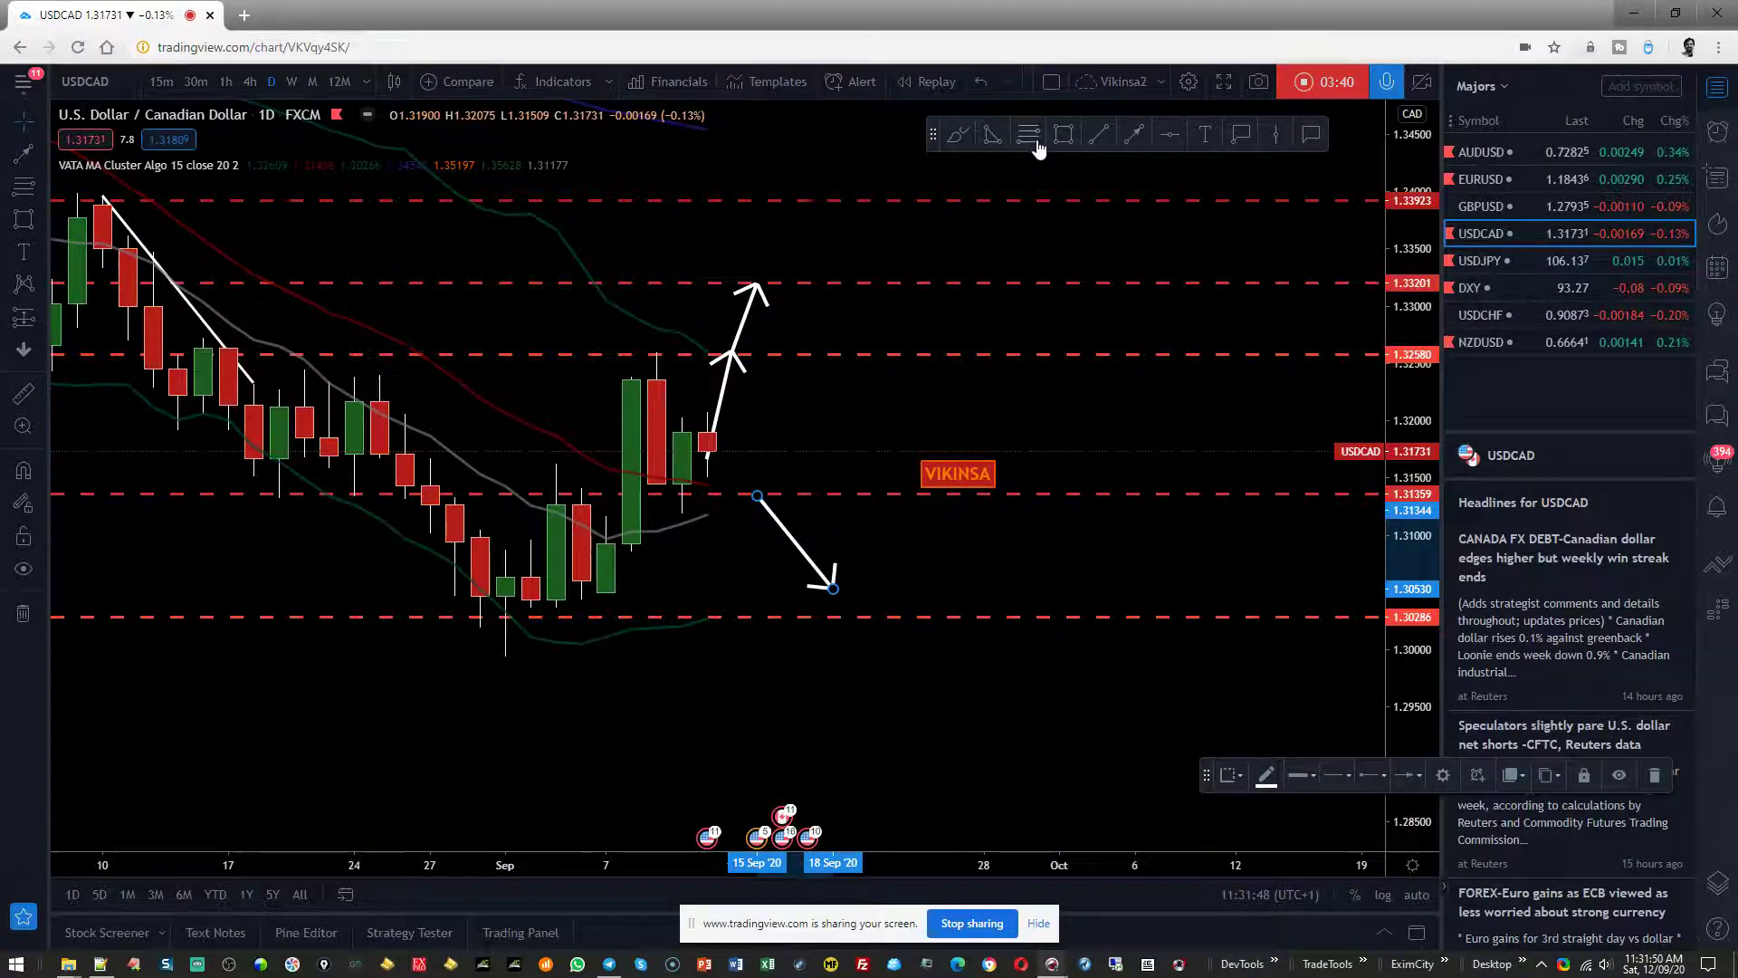
{"action": "left_click", "coordinate": [631, 594]}
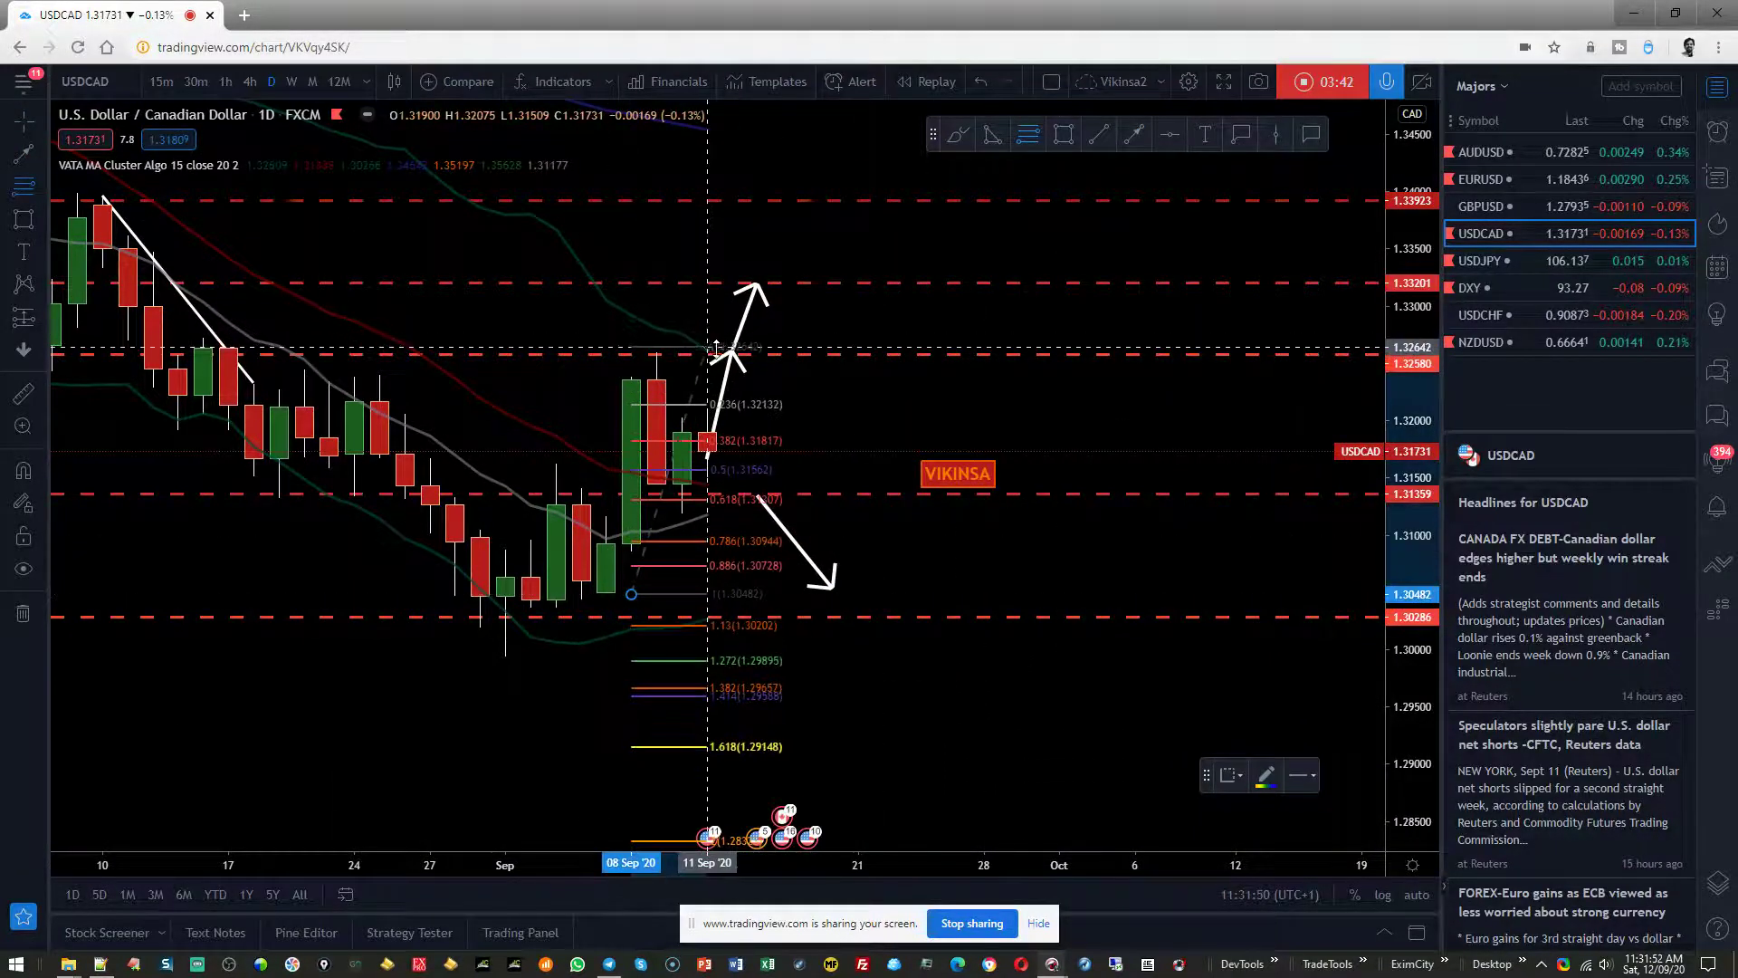
{"action": "left_click", "coordinate": [718, 352]}
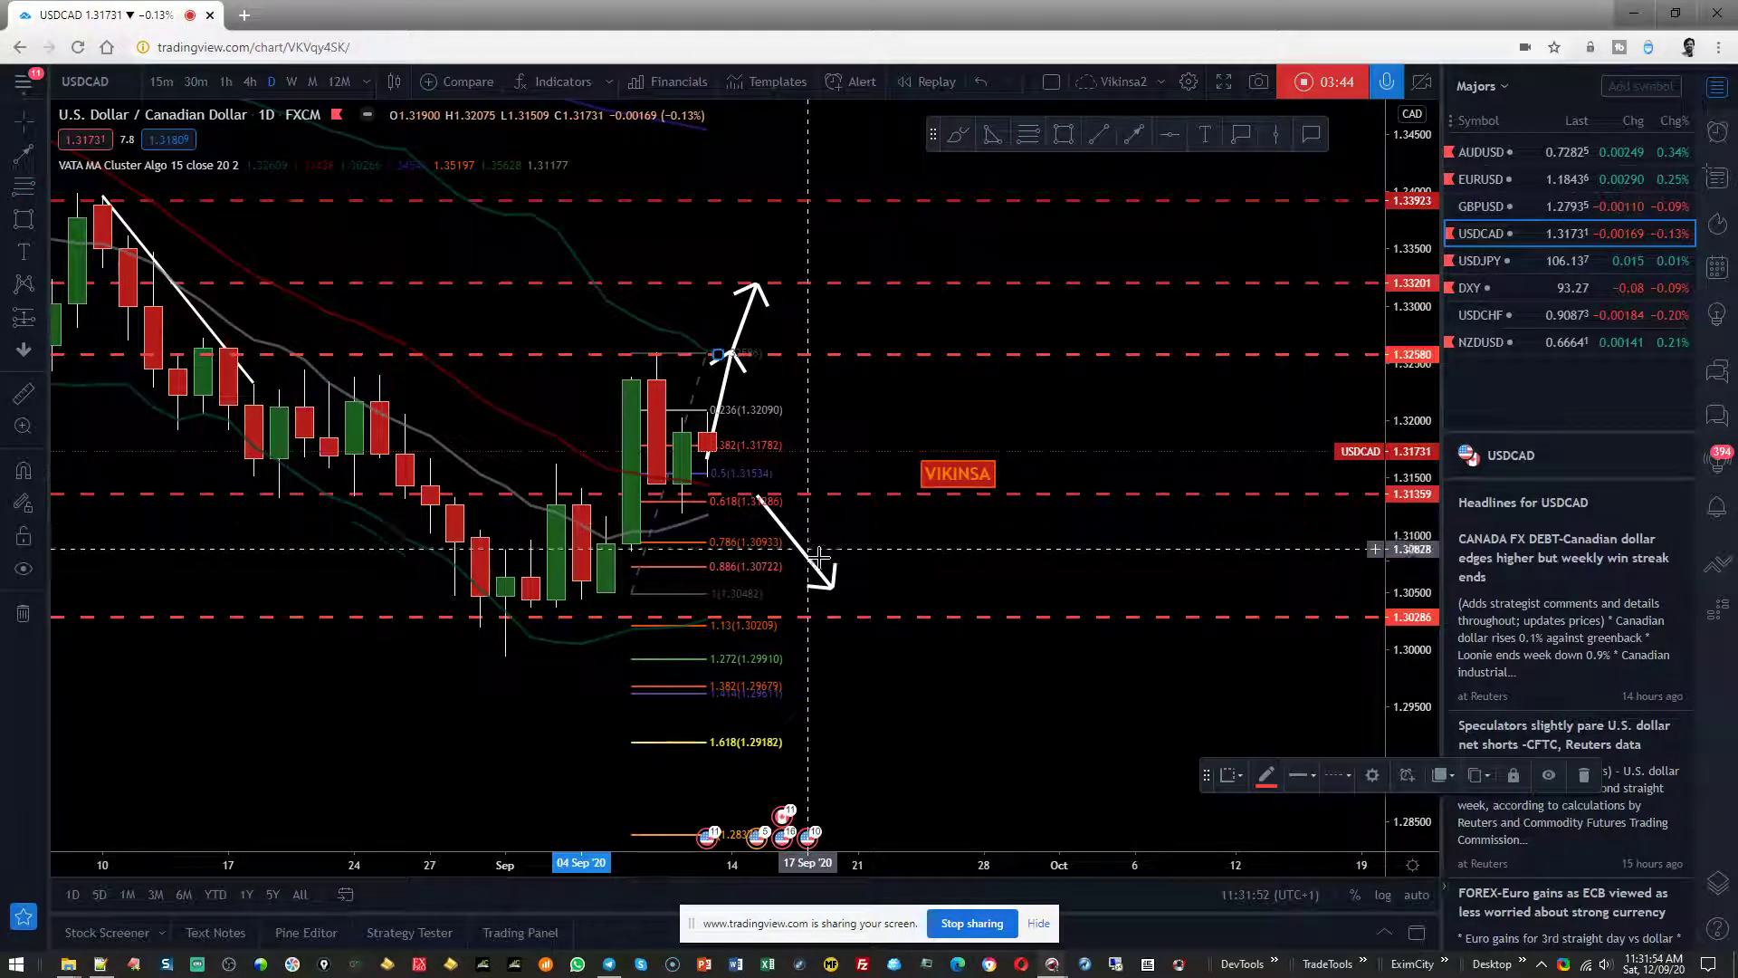
{"action": "left_click_drag", "start_coordinate": [829, 589], "coordinate": [808, 542]}
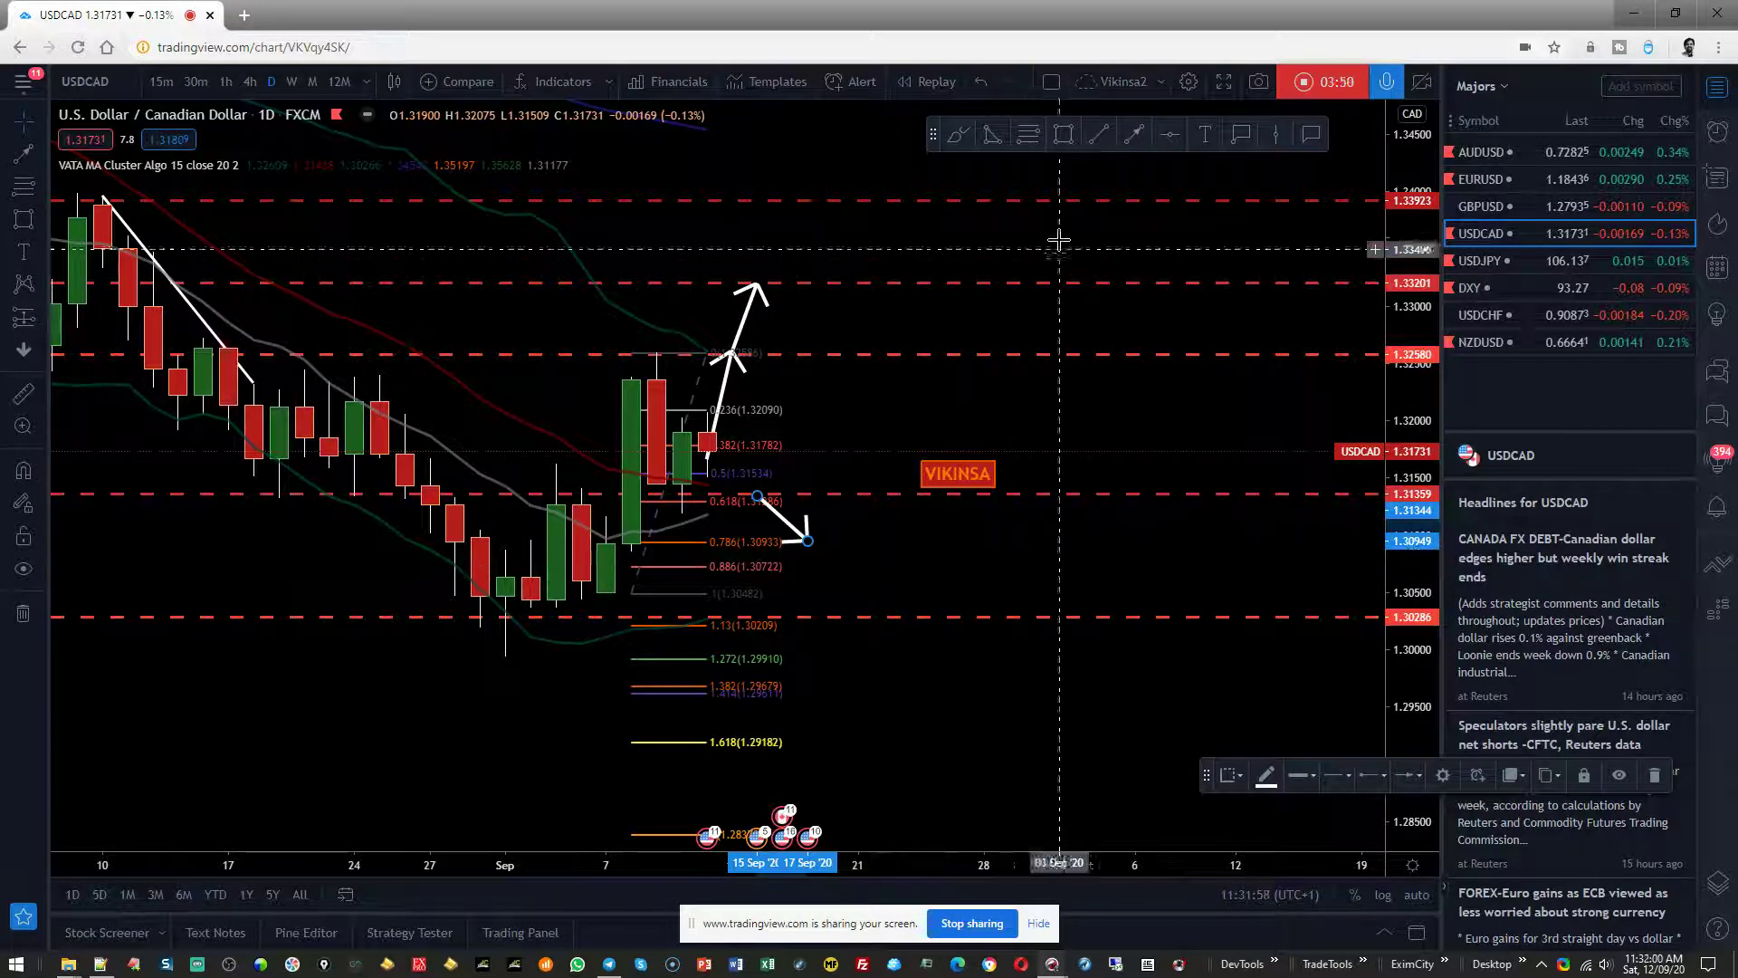
Place a support line at 1.30949 and delete the Fibonacci retracement
{"action": "left_click", "coordinate": [1170, 134]}
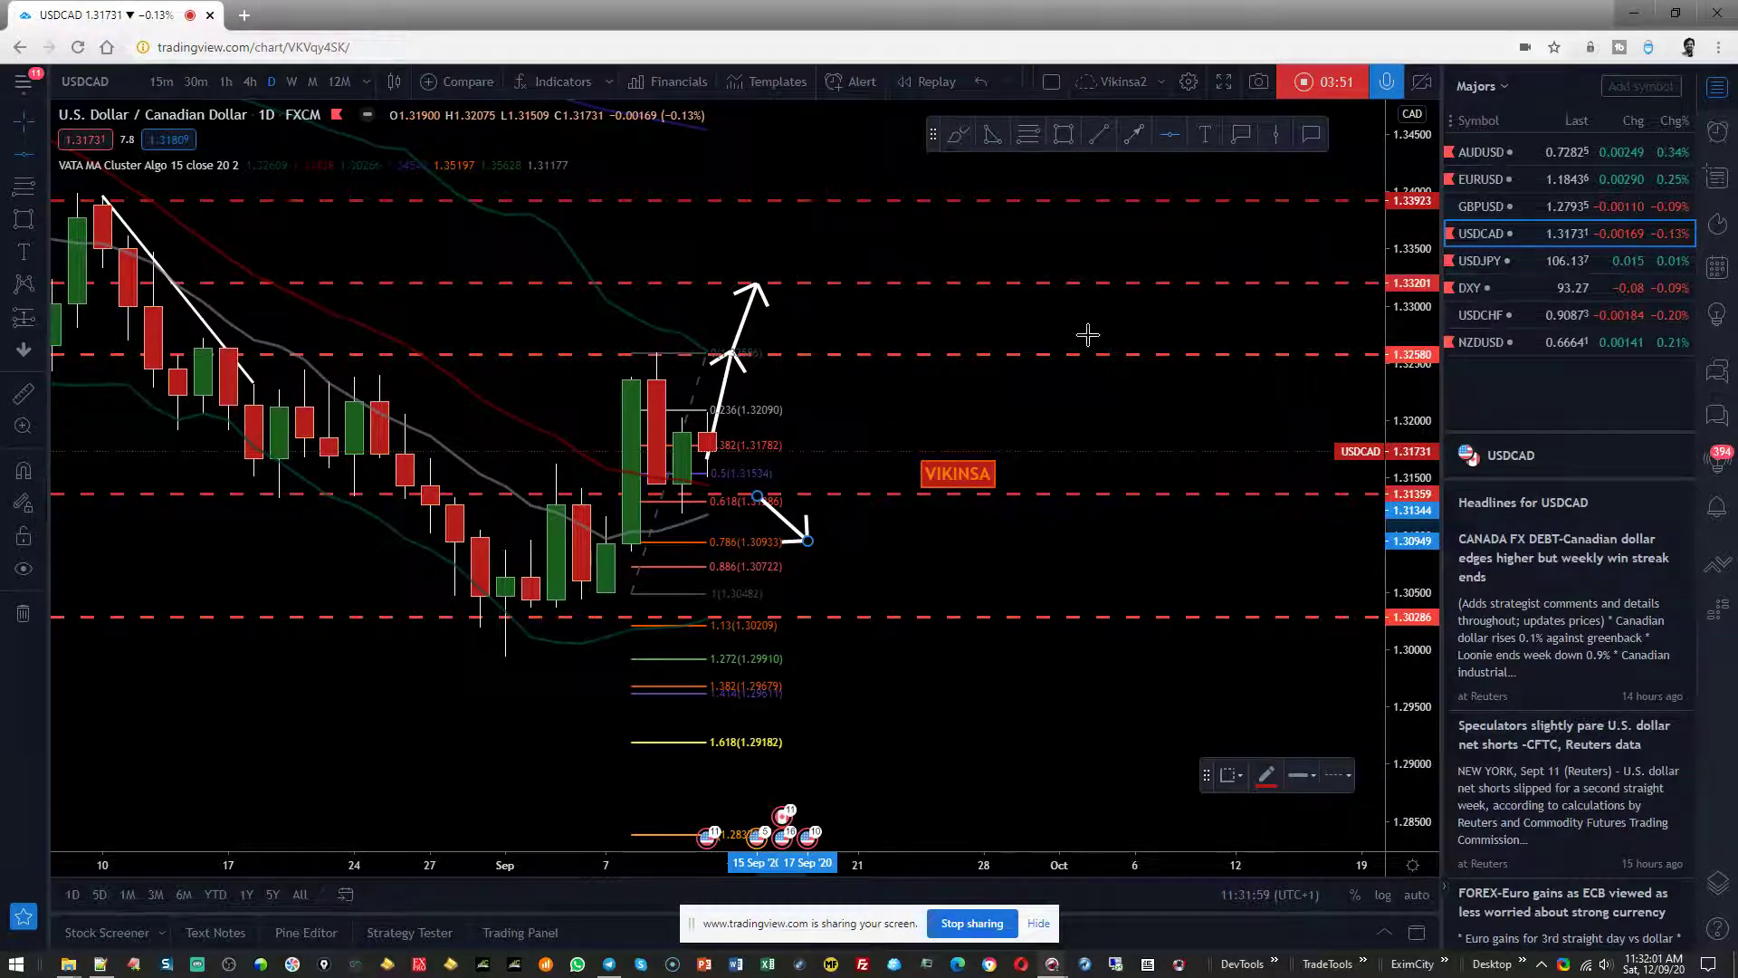
{"action": "left_click", "coordinate": [919, 540]}
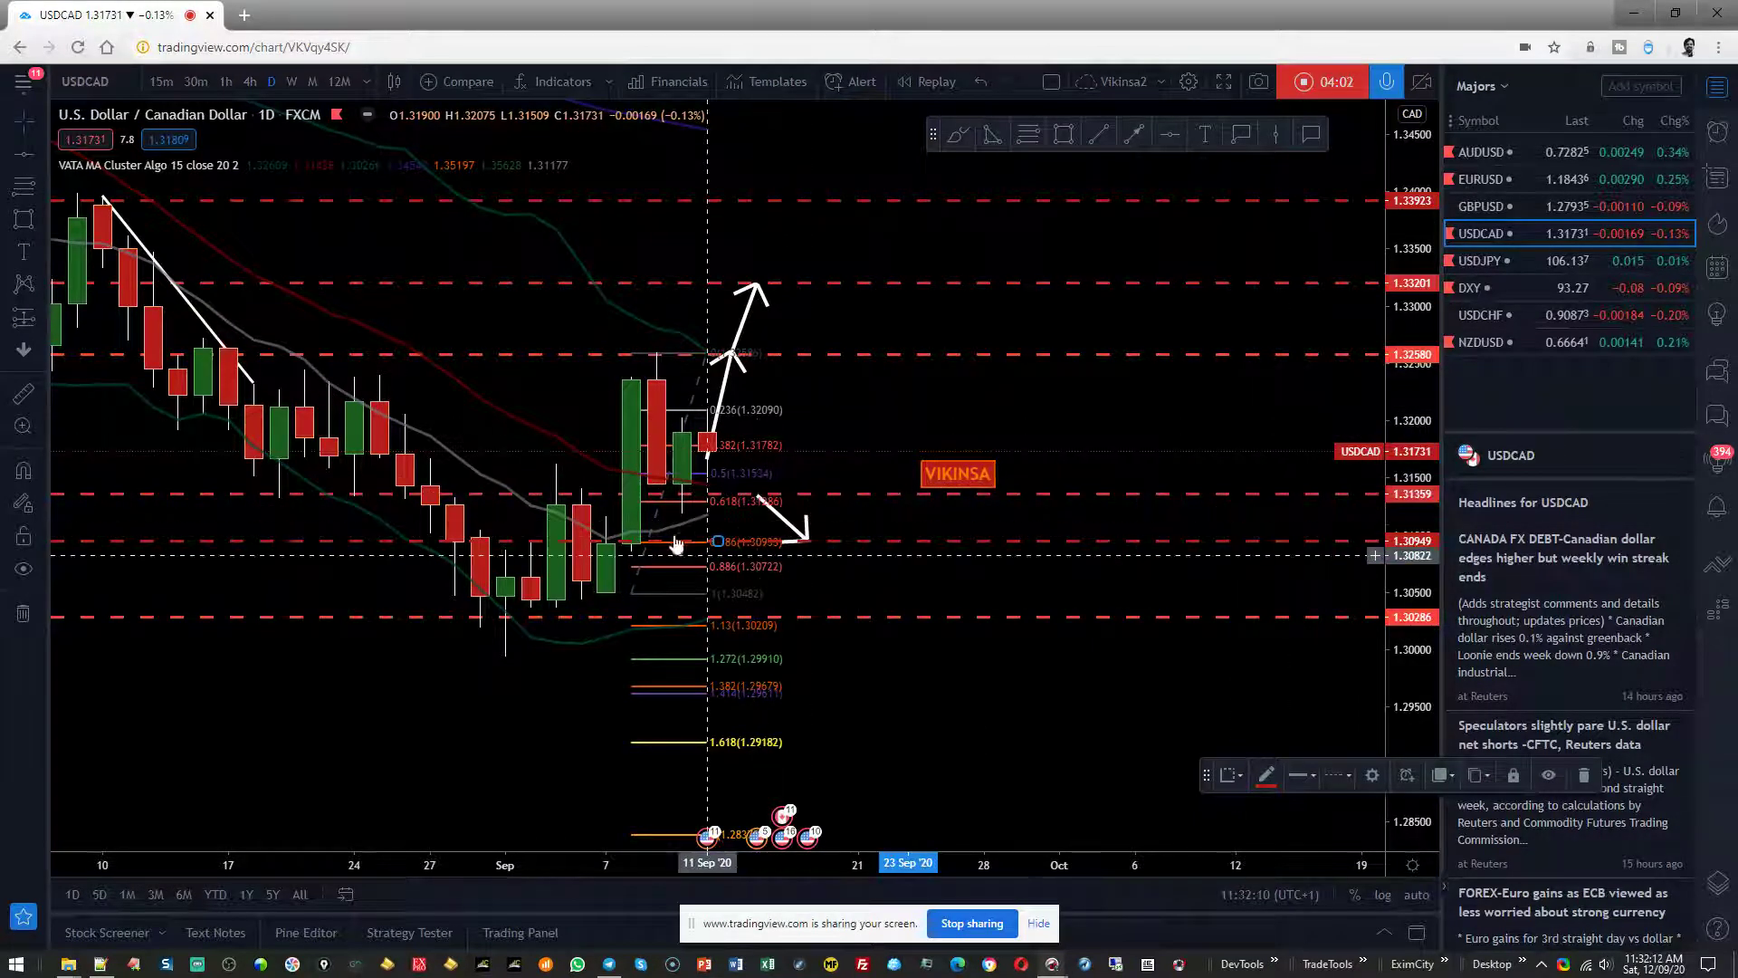
{"action": "key", "text": "Delete"}
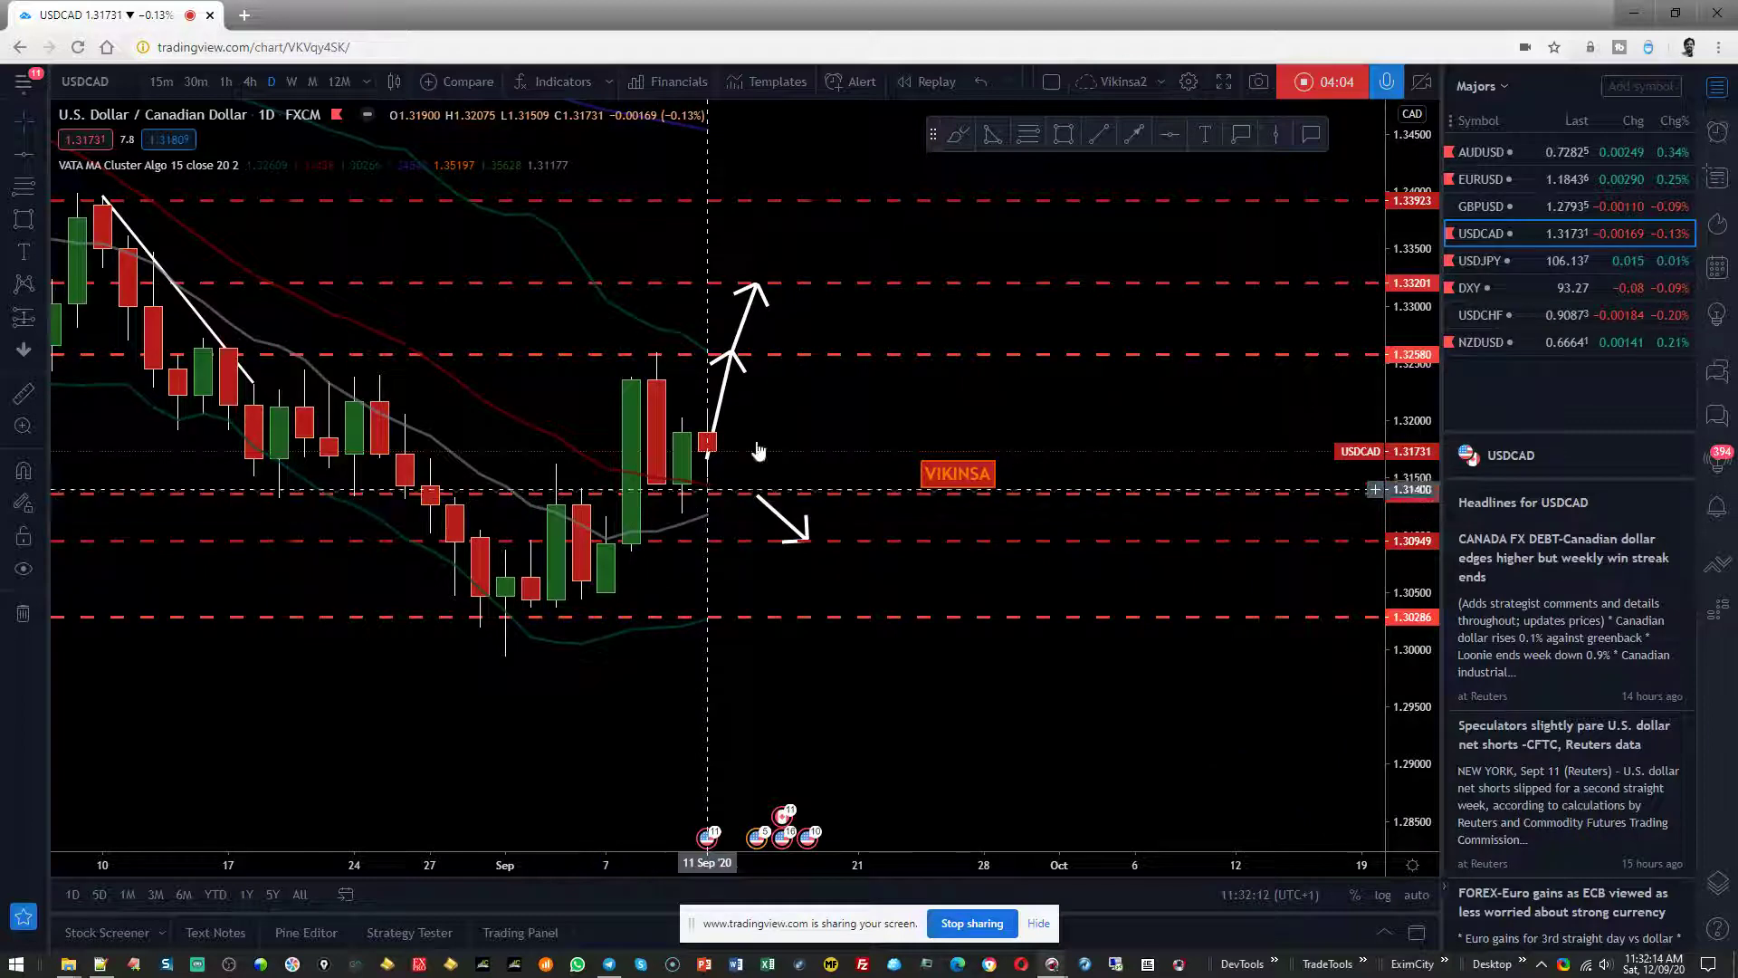
Draw a second up arrow above the first, rising toward 1.33201
{"action": "left_click_drag", "start_coordinate": [851, 409], "coordinate": [869, 421]}
{"action": "left_click", "coordinate": [801, 369]}
{"action": "left_click", "coordinate": [826, 301]}
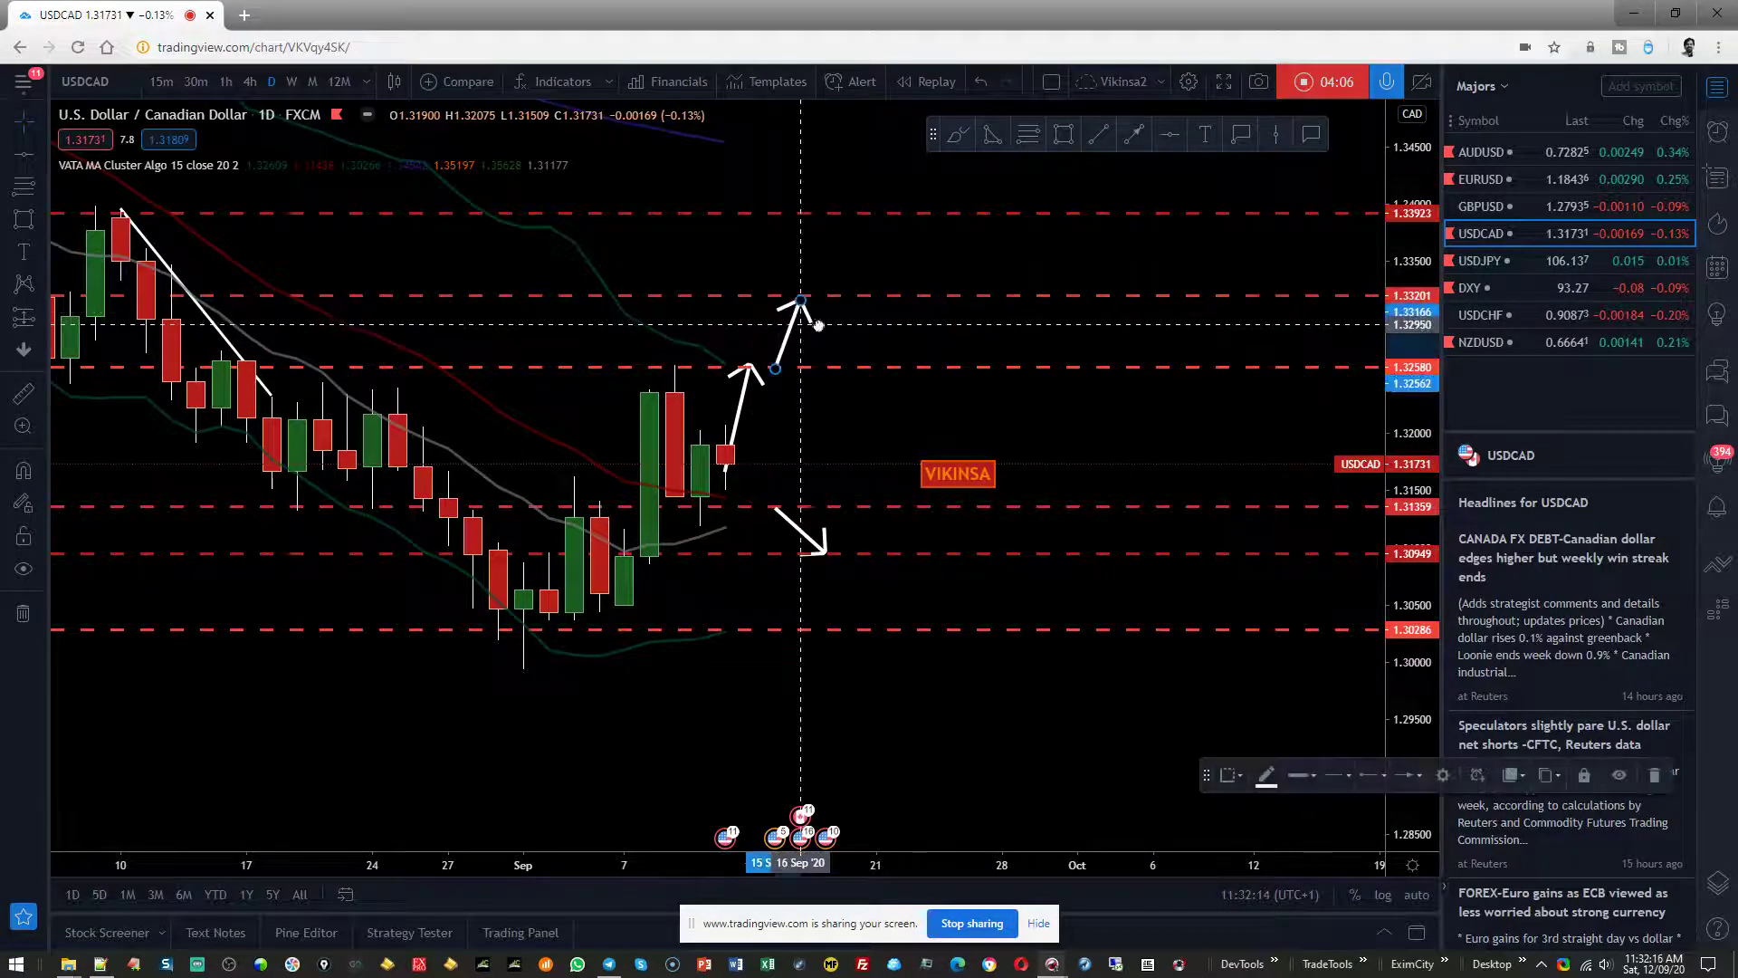
Switch to weekly candles with the w command and move the up arrow to the 21 Sep week
{"action": "key", "text": "w"}
{"action": "key", "text": "Return"}
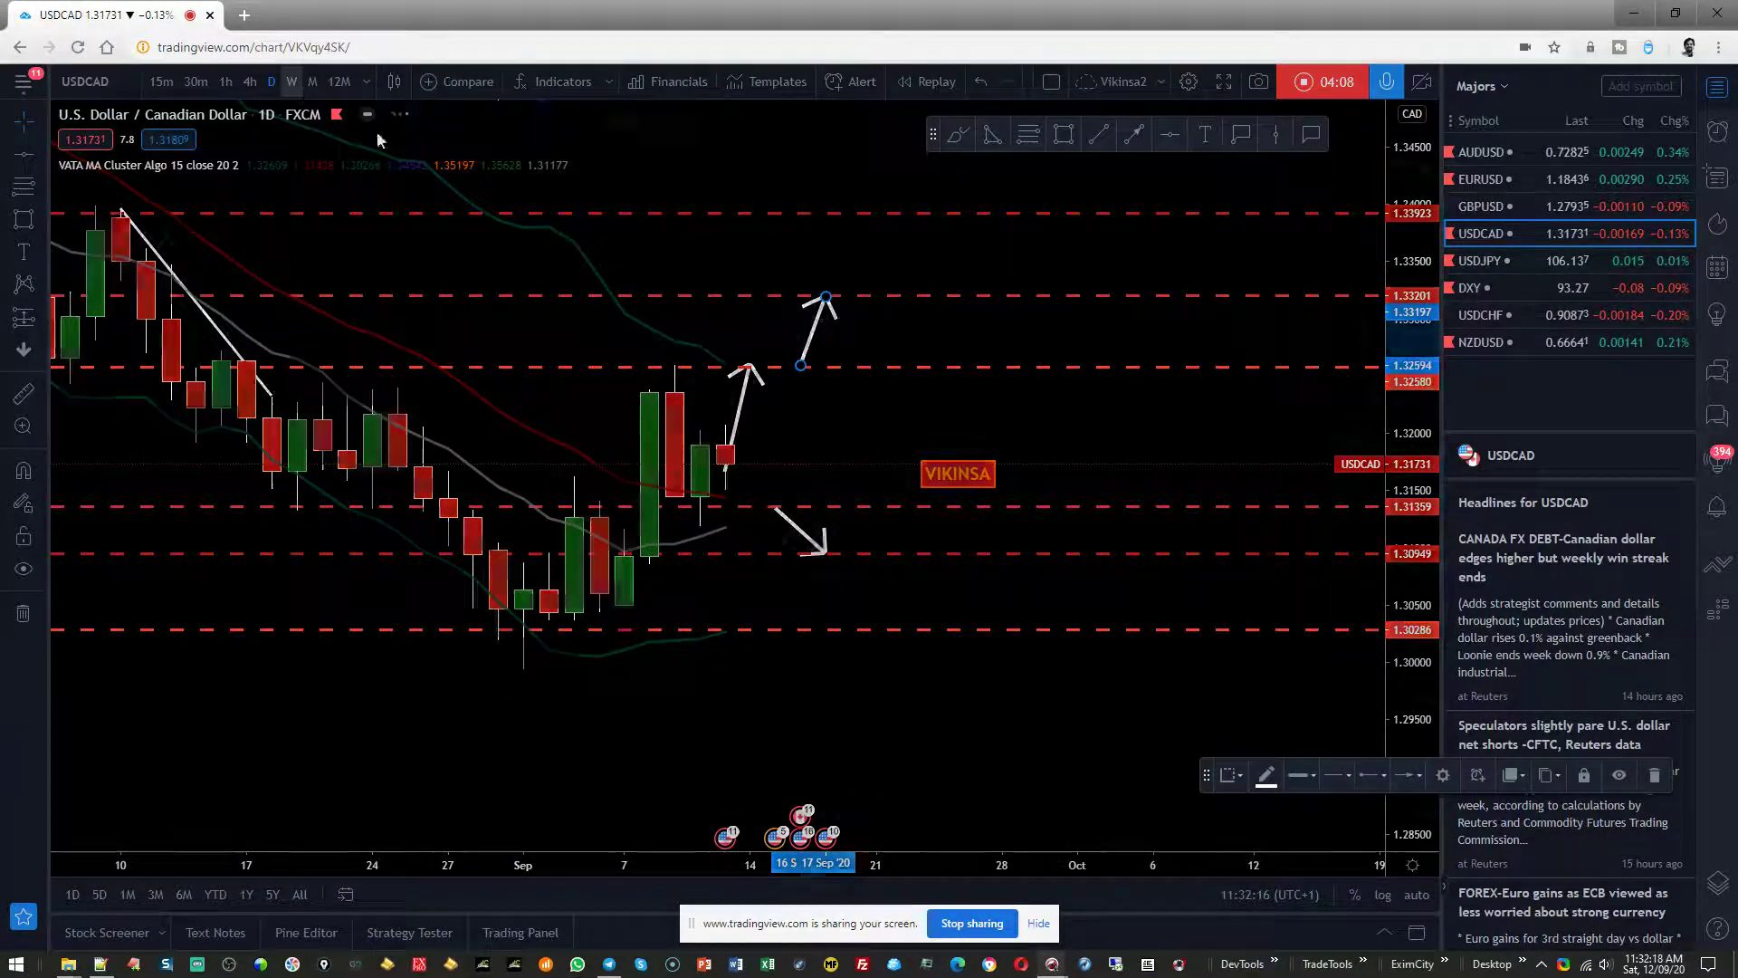
{"action": "scroll", "coordinate": [928, 661], "scroll_direction": "up", "scroll_amount": 3}
{"action": "left_click_drag", "start_coordinate": [524, 661], "coordinate": [1039, 709]}
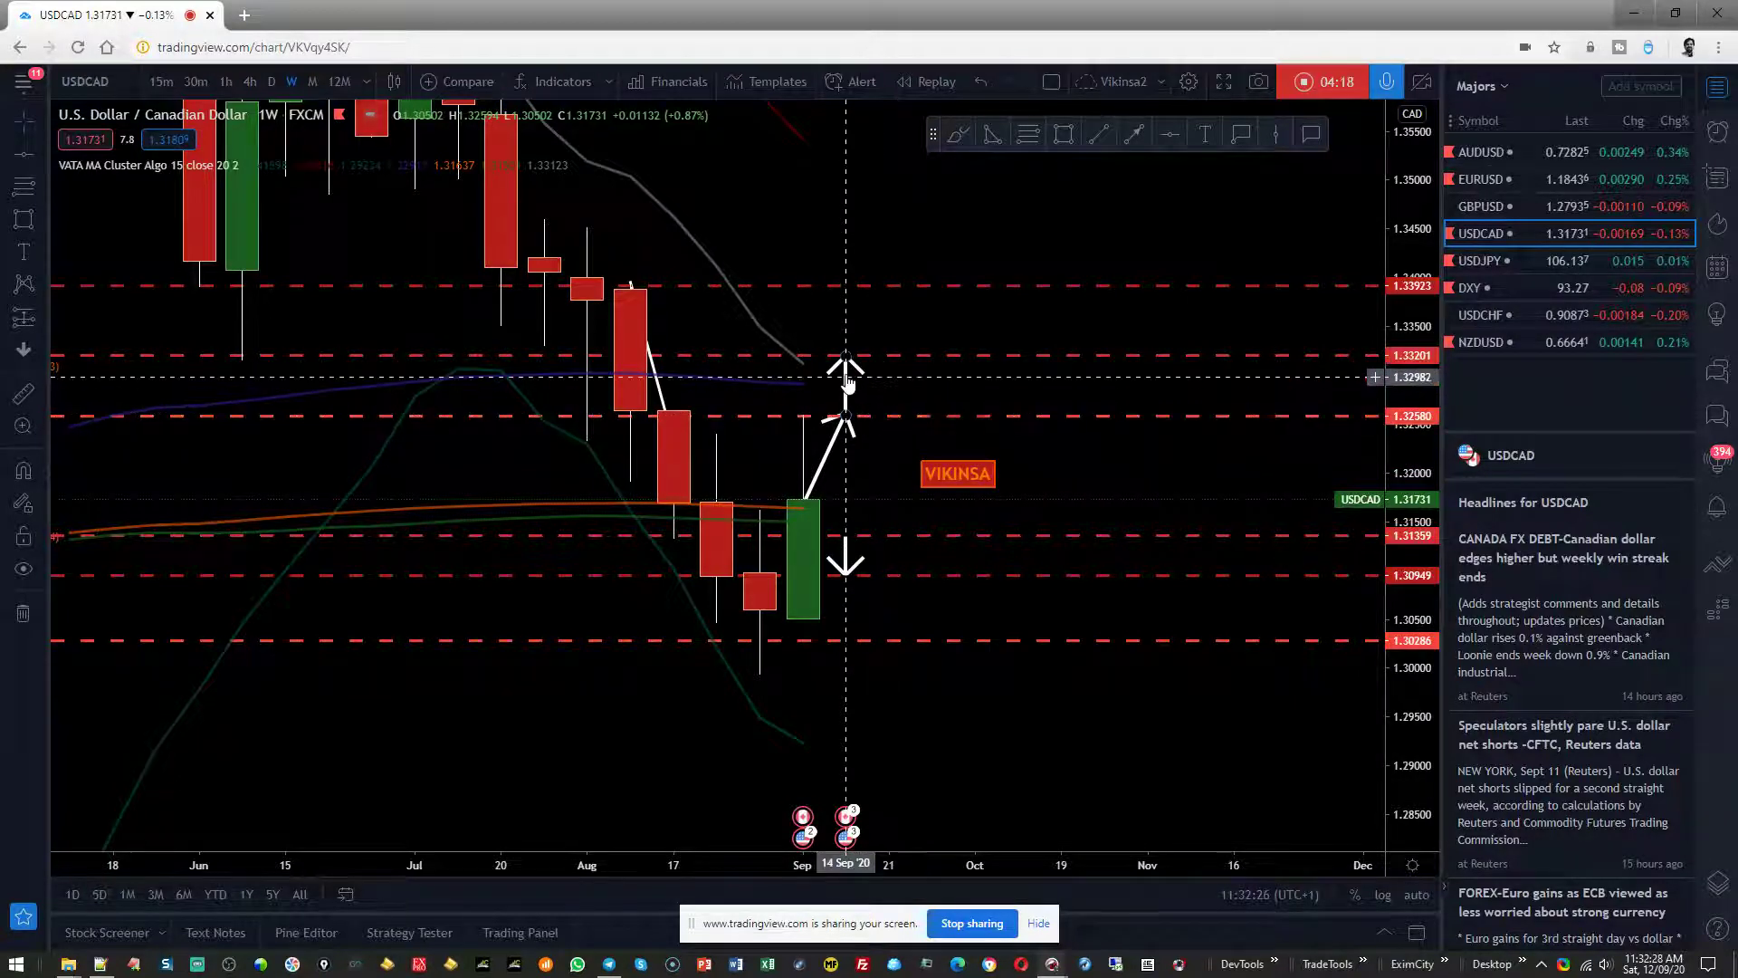
{"action": "left_click_drag", "start_coordinate": [846, 385], "coordinate": [889, 374]}
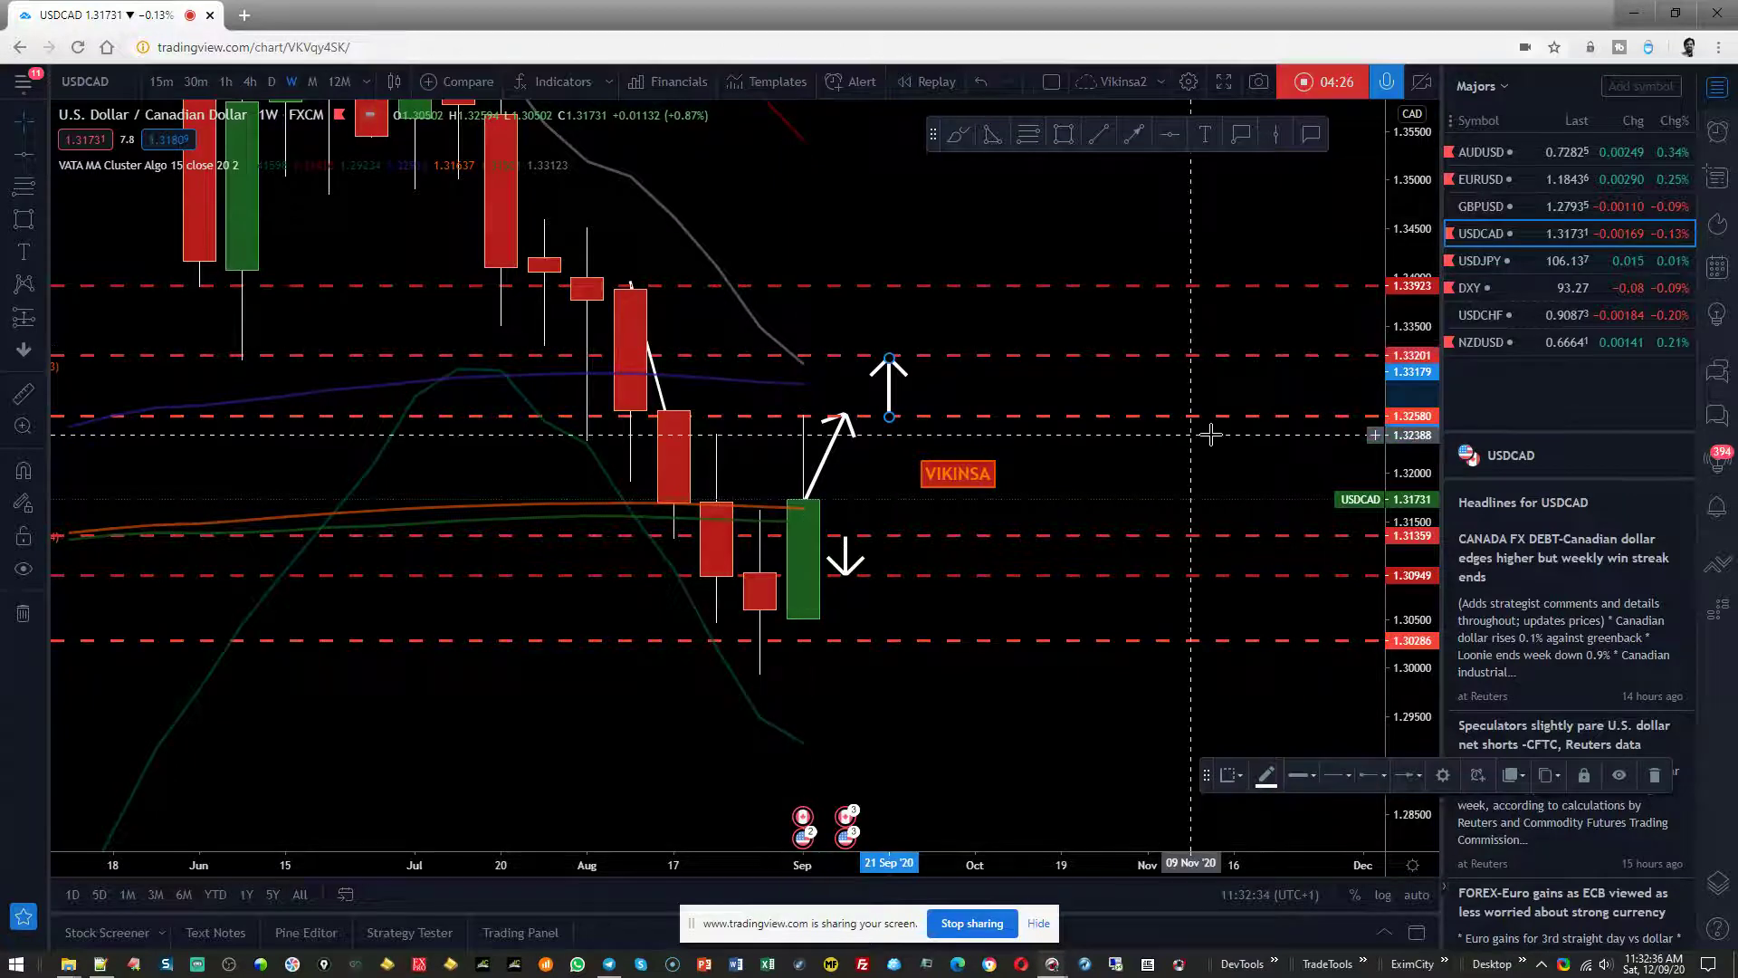
Go back to the D interval, deselect the arrows, and pan to leave space right of the latest candle
{"action": "left_click", "coordinate": [271, 81]}
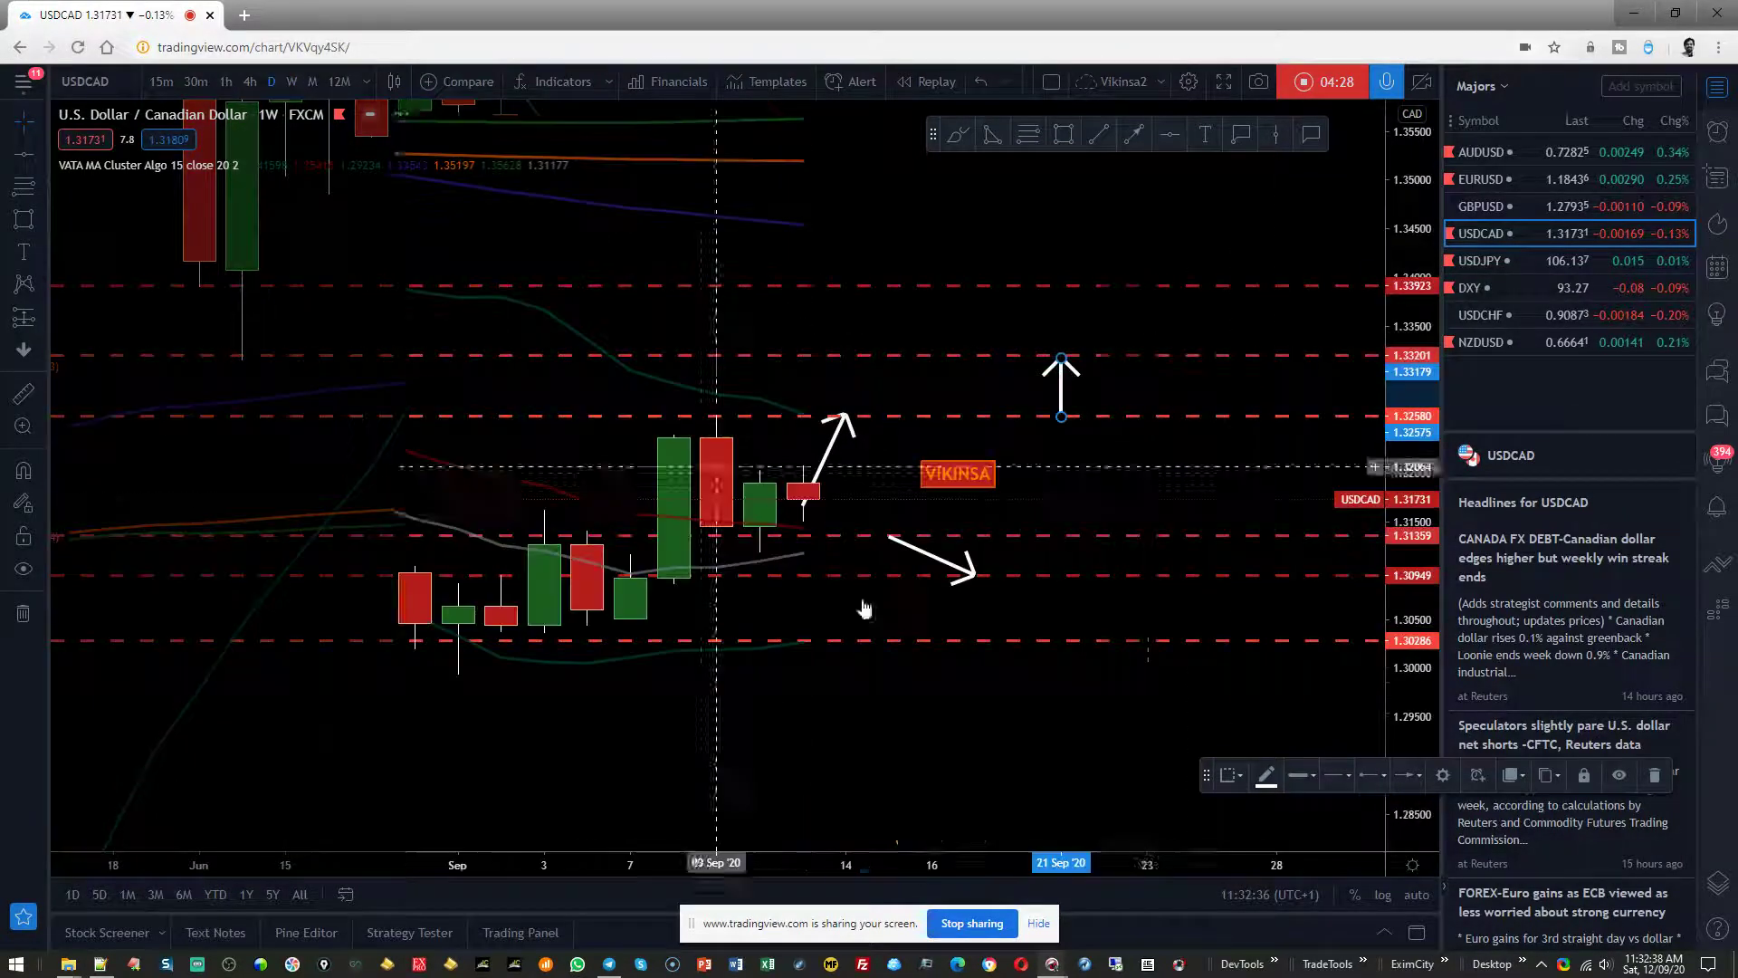
{"action": "scroll", "coordinate": [797, 562], "scroll_direction": "down", "scroll_amount": 5}
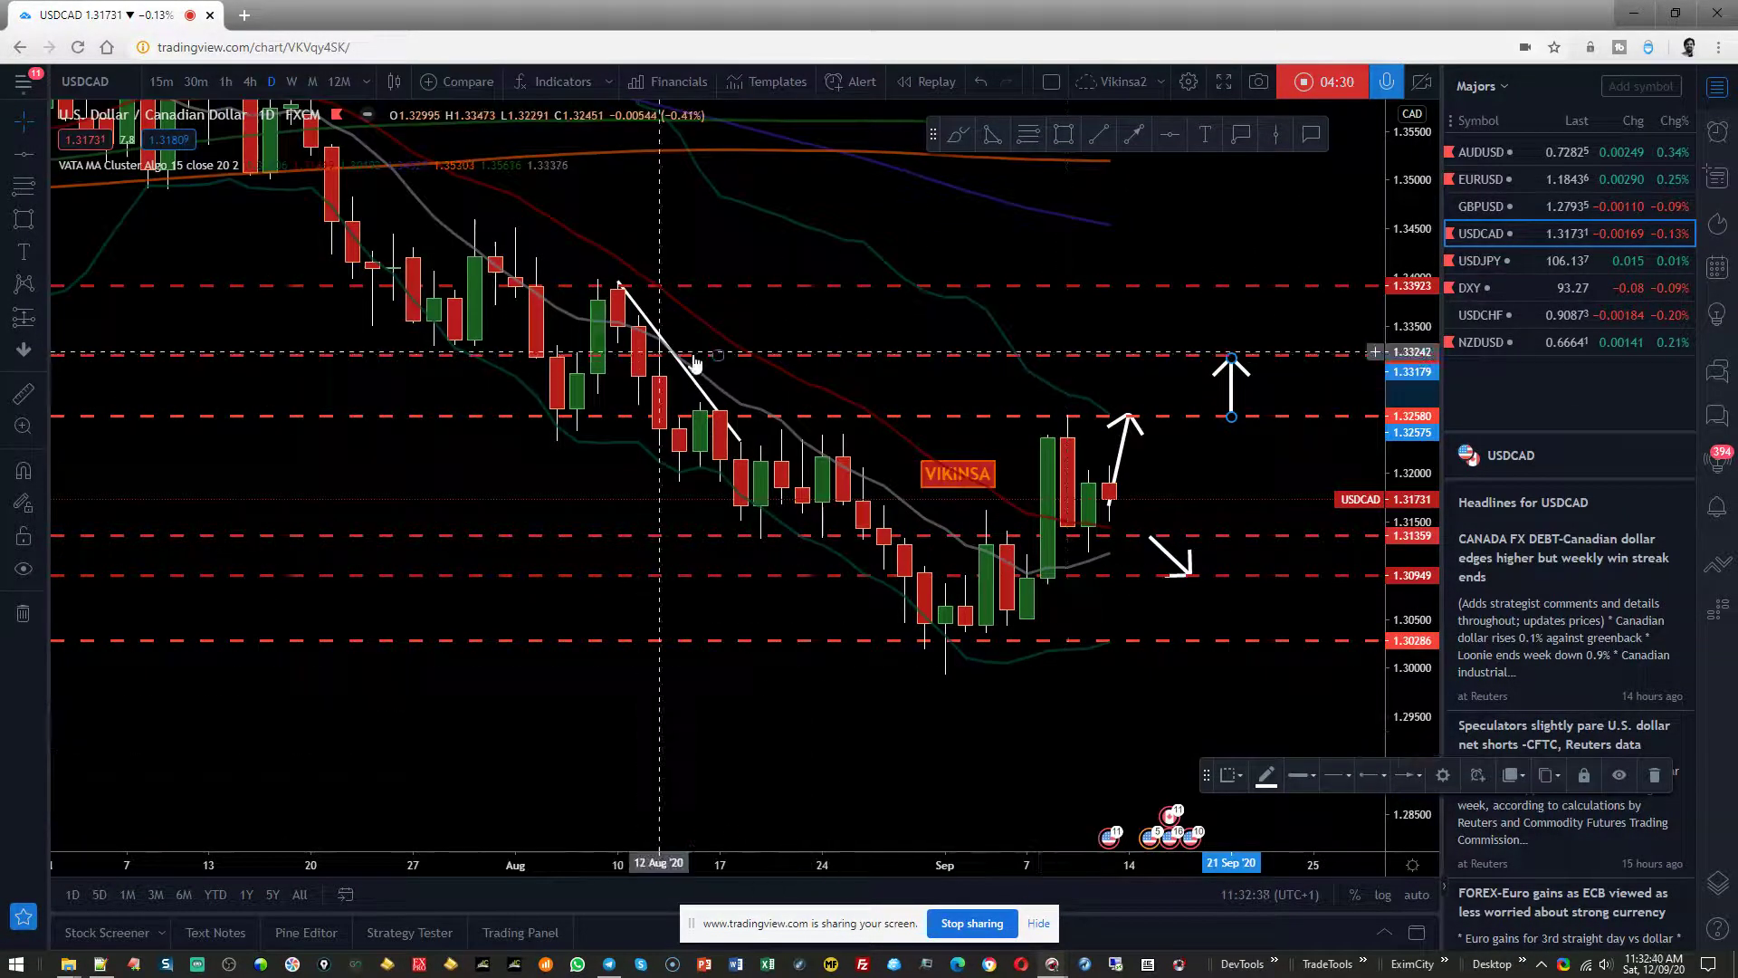
{"action": "left_click", "coordinate": [681, 364]}
{"action": "left_click", "coordinate": [967, 619]}
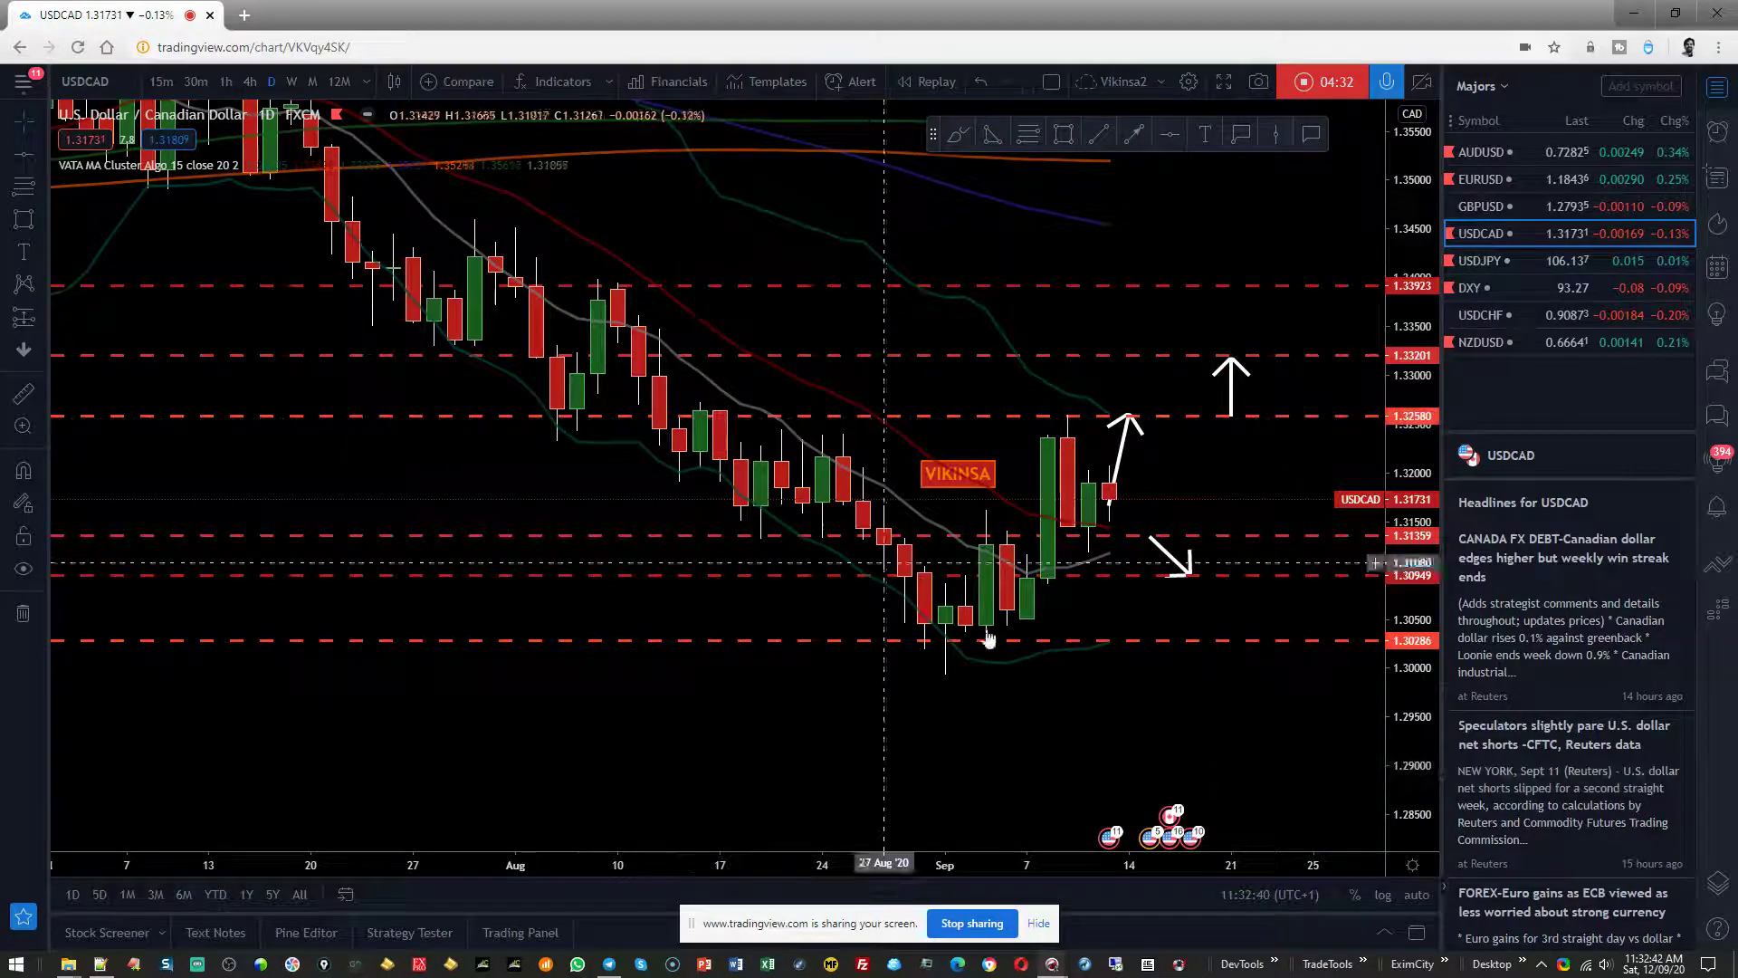
{"action": "left_click_drag", "start_coordinate": [967, 619], "coordinate": [812, 738]}
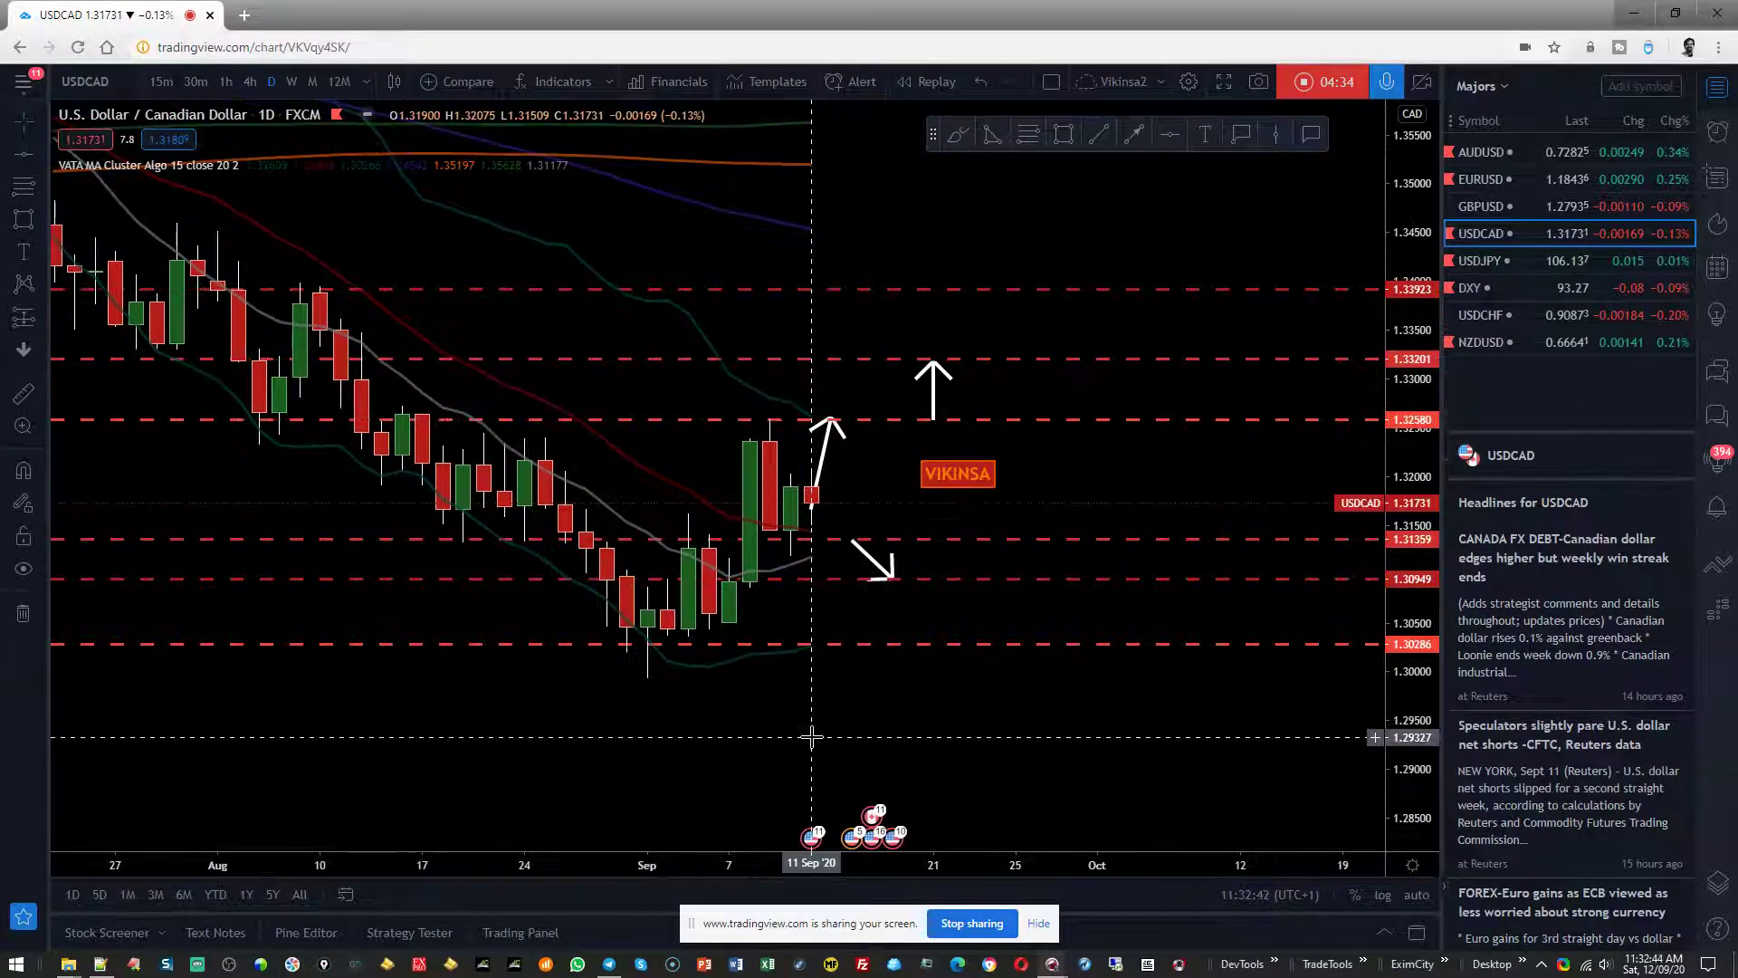